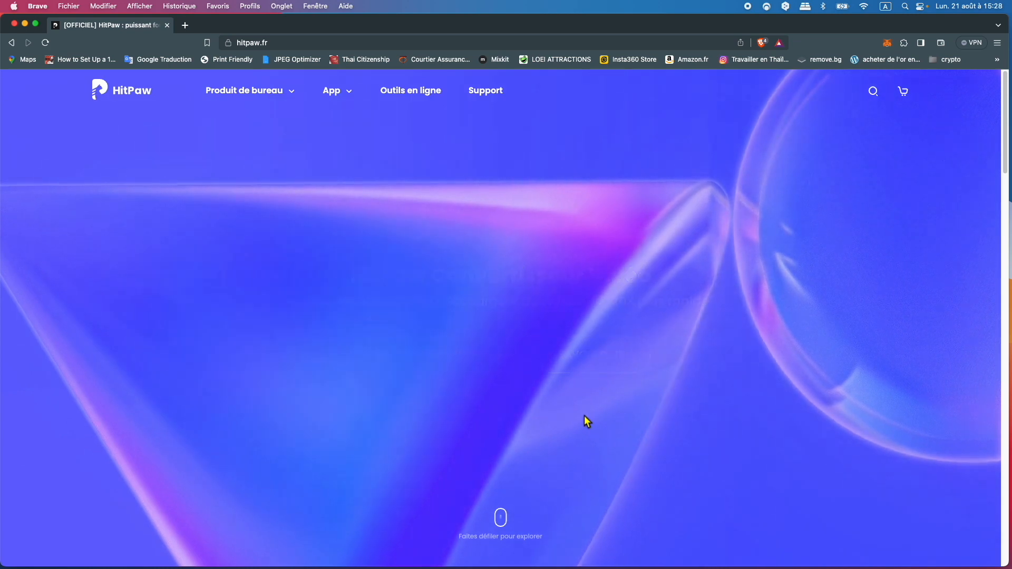
# - Open the HitPaw Montage Vidéo product page from the desktop products on hitpaw.fr
pyautogui.moveTo(249, 95)
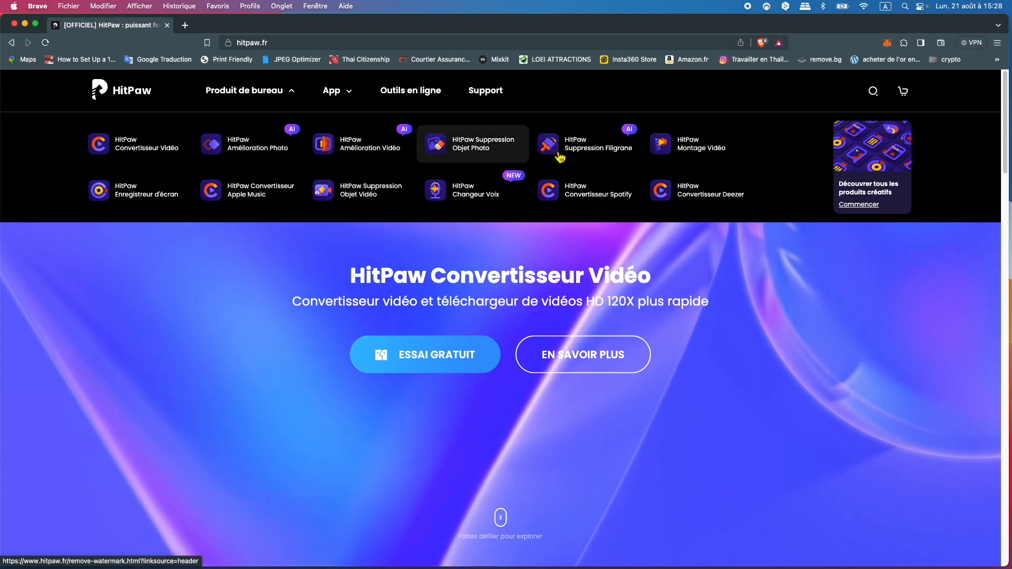
pyautogui.click(707, 150)
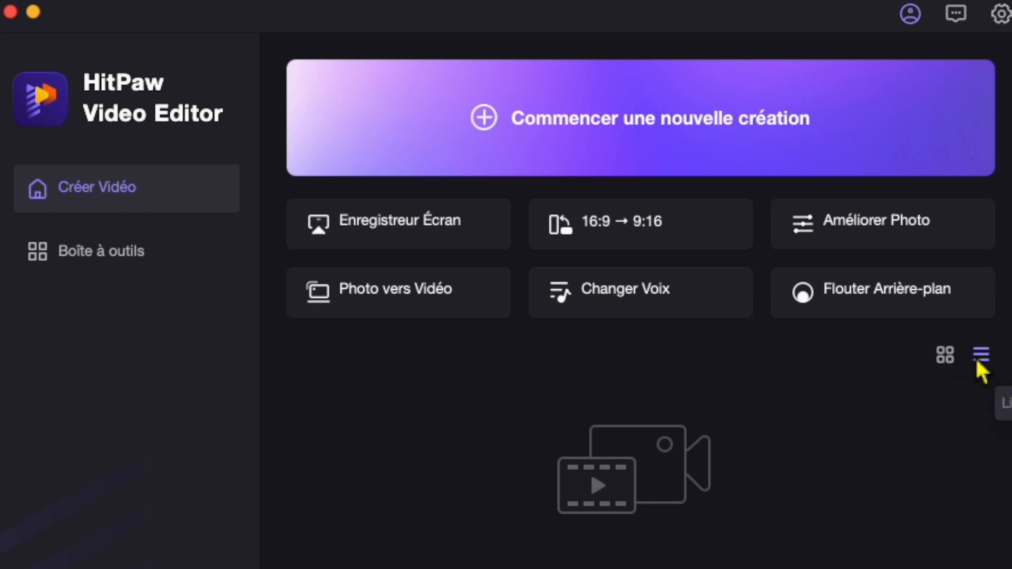
# - Check the toolbox in HitPaw Video Editor, return to video creation and start a new project
pyautogui.click(127, 267)
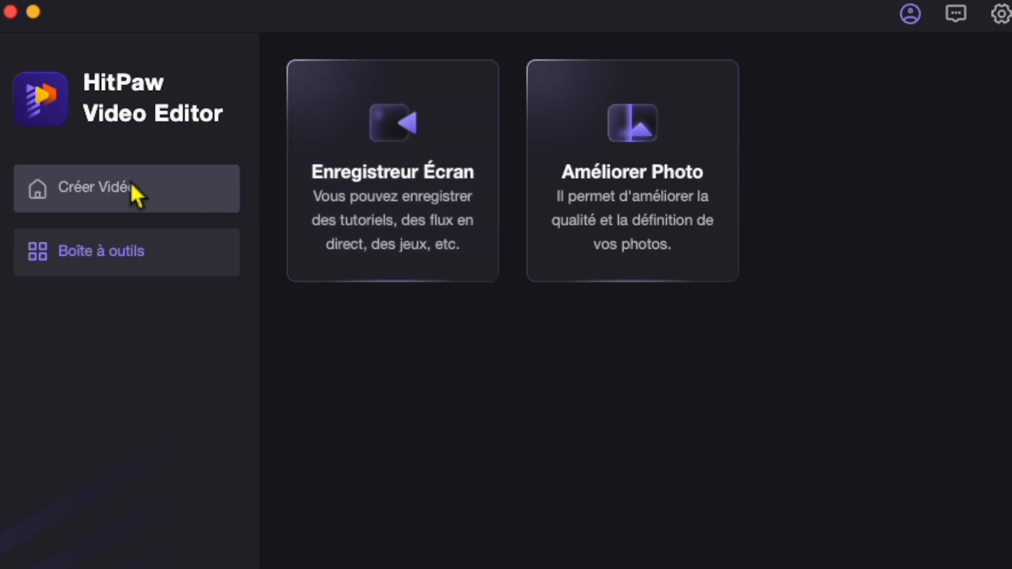
pyautogui.click(132, 192)
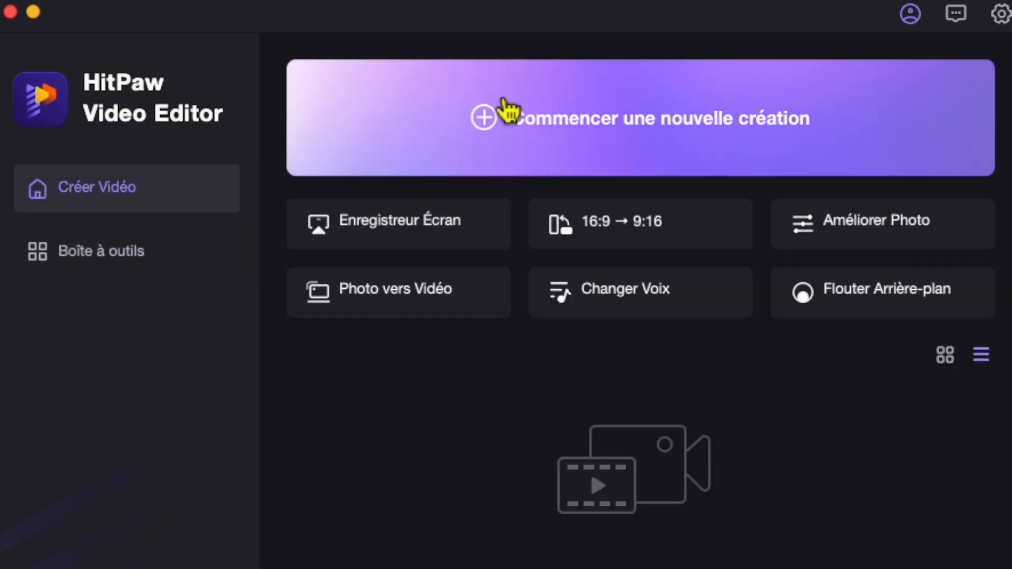
pyautogui.click(535, 131)
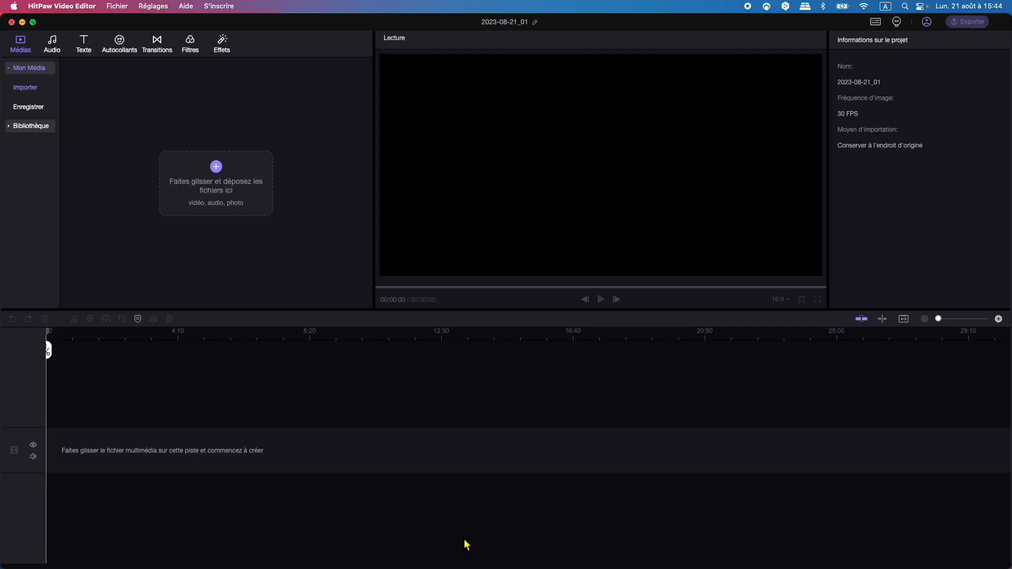
# - Import the two mixkit clips 43832.mp4 and 43831.mp4 and the photo 003.jpeg from the rush3 folder
pyautogui.click(219, 169)
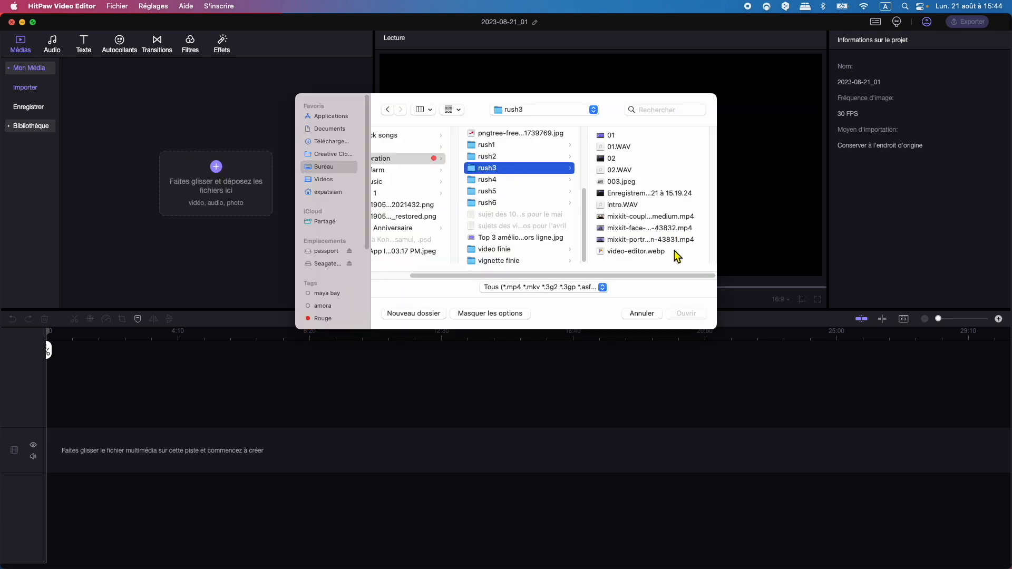
pyautogui.click(697, 228)
pyautogui.keyDown('shift'); pyautogui.click(697, 240); pyautogui.keyUp('shift')
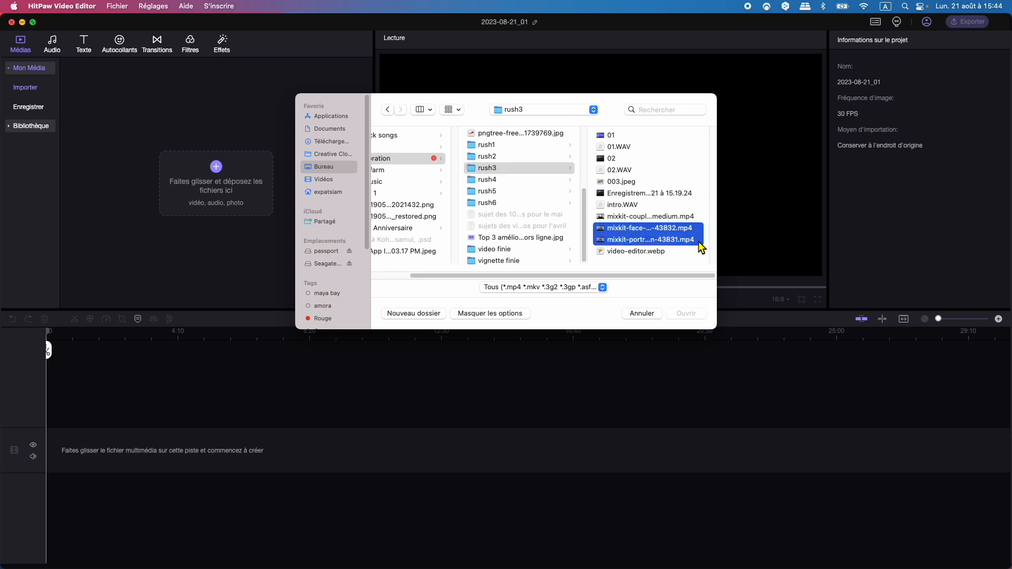
pyautogui.keyDown('super'); pyautogui.click(494, 183); pyautogui.keyUp('super')
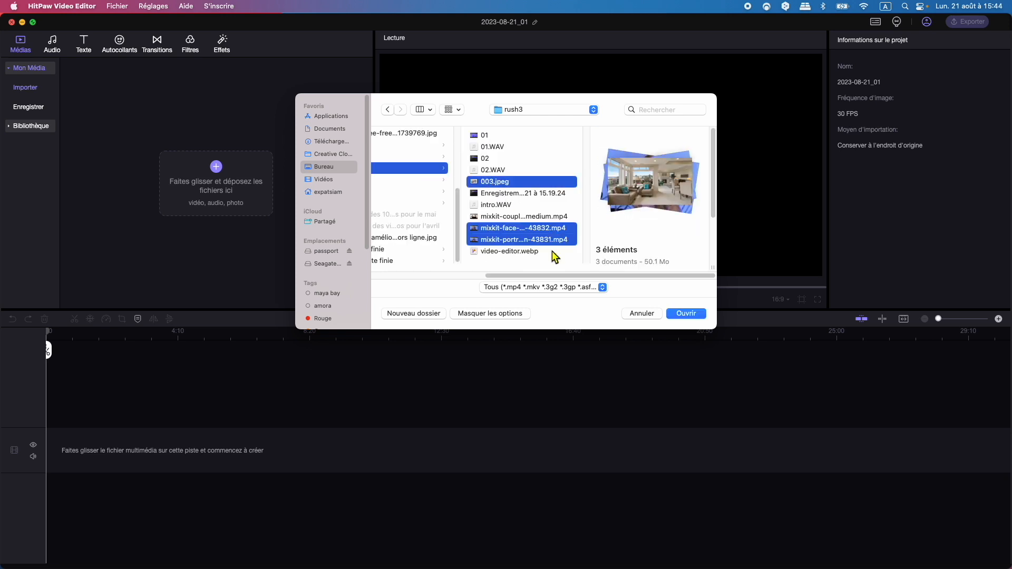
pyautogui.click(695, 316)
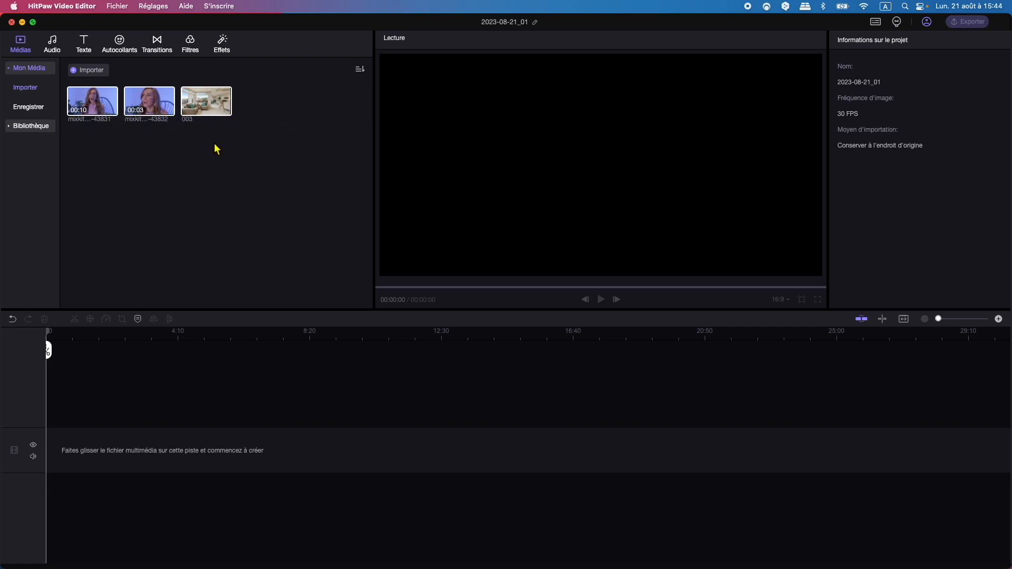
pyautogui.click(255, 148)
# - Place the mixkit 43831 clip at the start of the main track and widen the preview and clip settings areas
pyautogui.moveTo(100, 104)
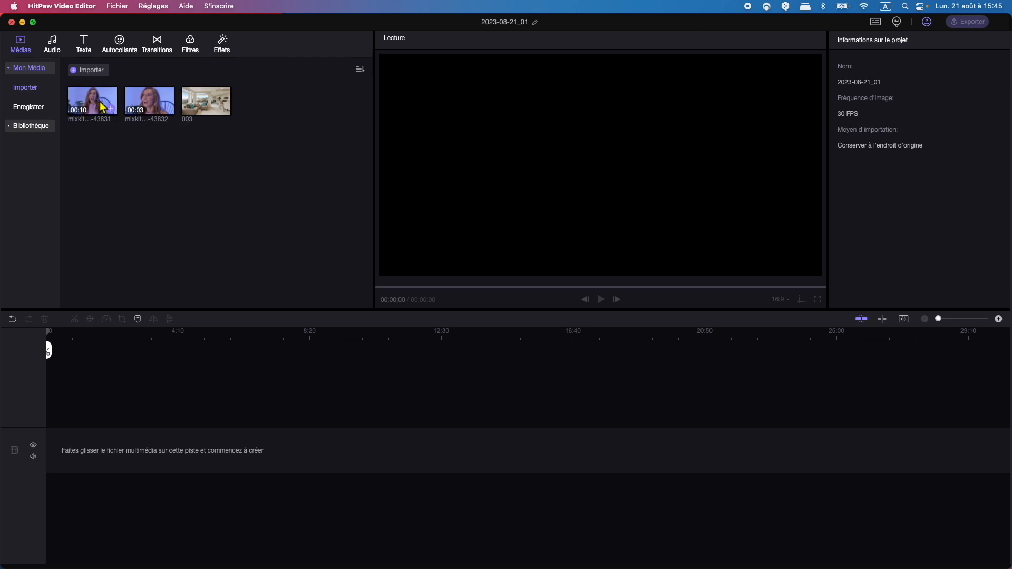
pyautogui.moveTo(101, 108); pyautogui.dragTo(74, 457)
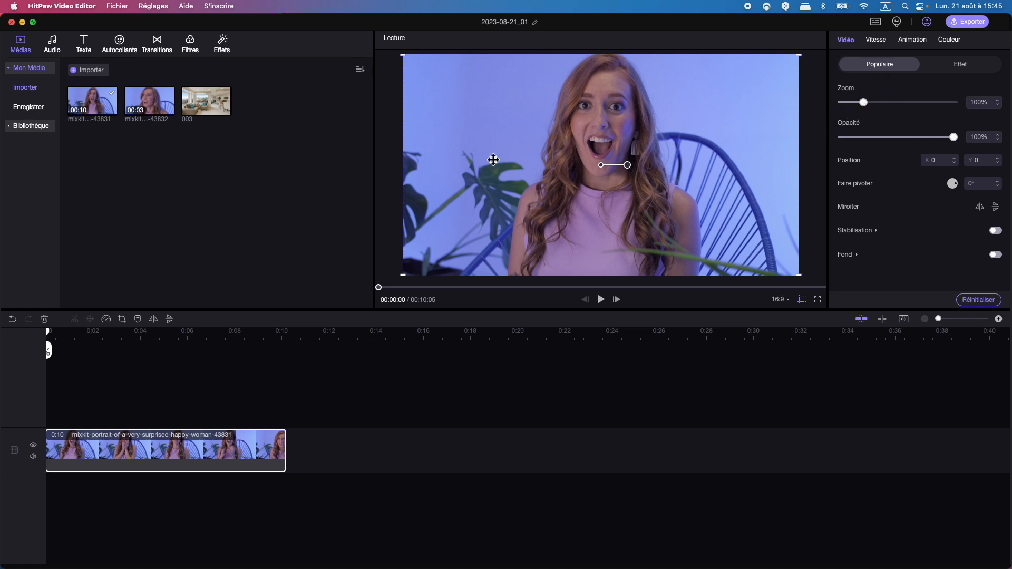
pyautogui.moveTo(376, 159); pyautogui.dragTo(262, 158)
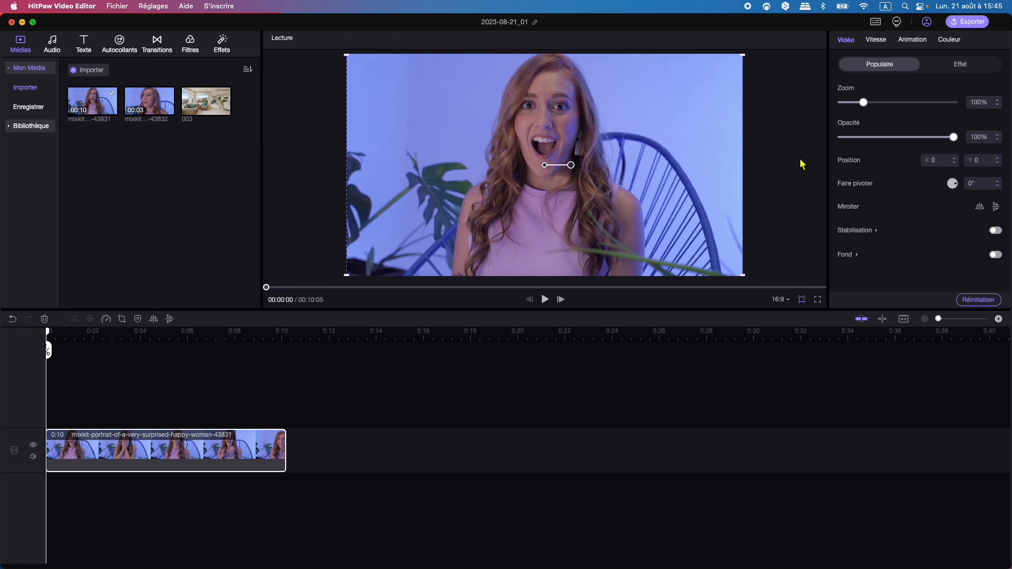
pyautogui.moveTo(828, 162); pyautogui.dragTo(717, 165)
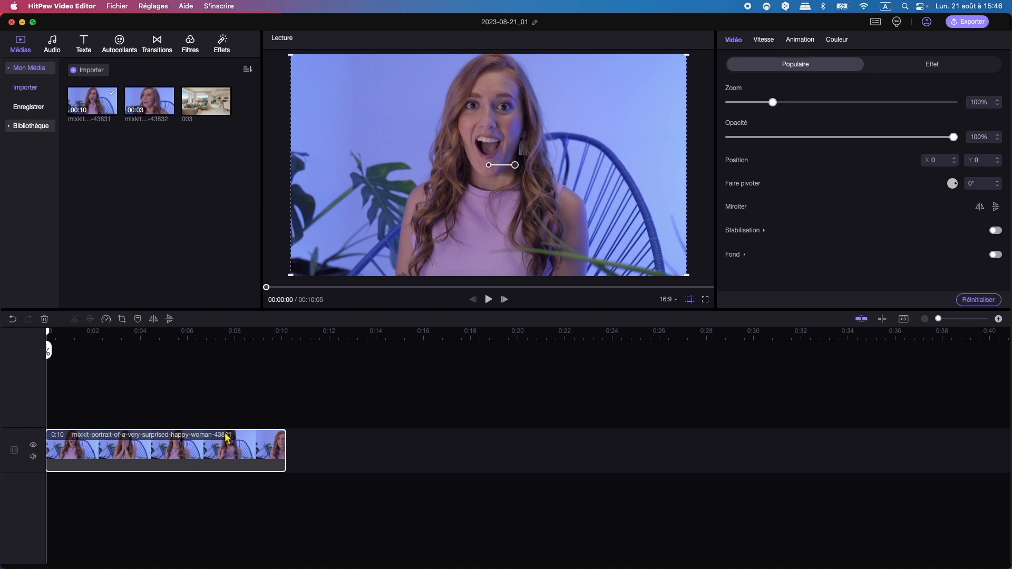
# - Set the portrait clip's zoom to 102% and view its speed and entrance animation options
pyautogui.moveTo(778, 104)
pyautogui.mouseDown()
pyautogui.moveTo(789, 103)
pyautogui.moveTo(776, 104)
pyautogui.mouseUp()
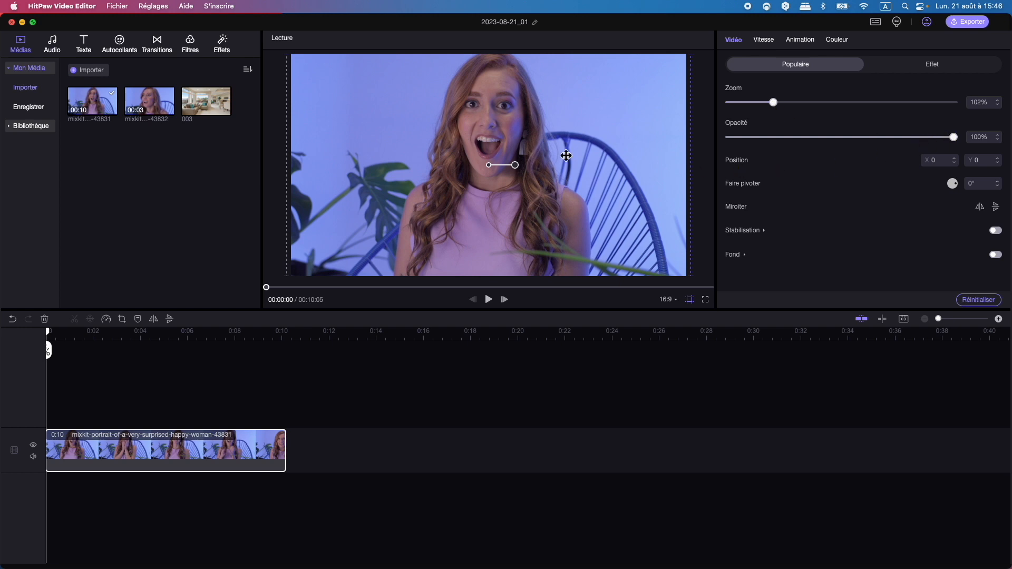
pyautogui.moveTo(516, 166)
pyautogui.mouseDown()
pyautogui.moveTo(519, 179)
pyautogui.moveTo(522, 165)
pyautogui.mouseUp()
pyautogui.click(762, 40)
pyautogui.click(802, 41)
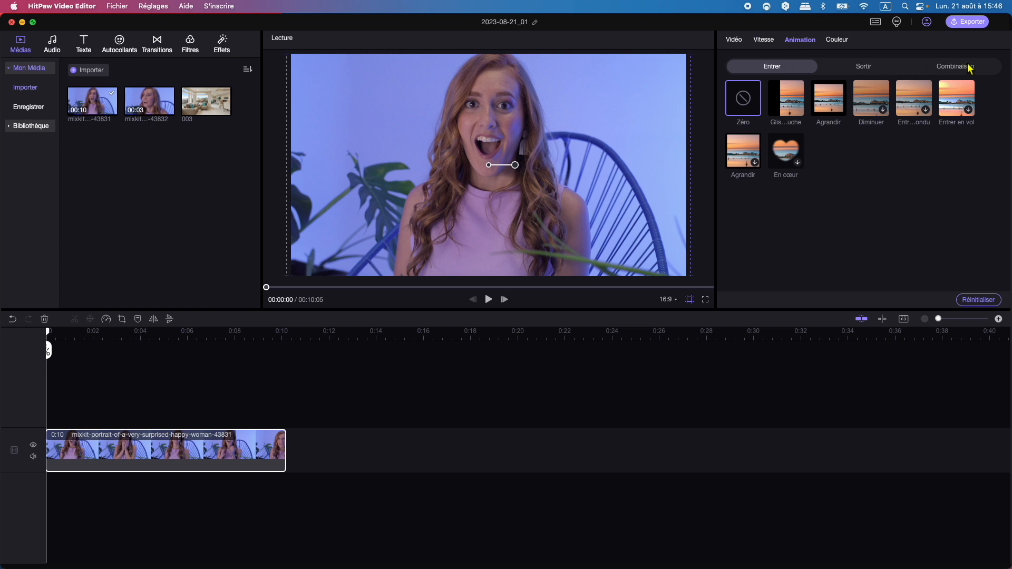
# - Set the portrait clip's Luminosité to 12%, Contraste to 16%, Saturation to 23% and Couleur to 19%
pyautogui.click(843, 42)
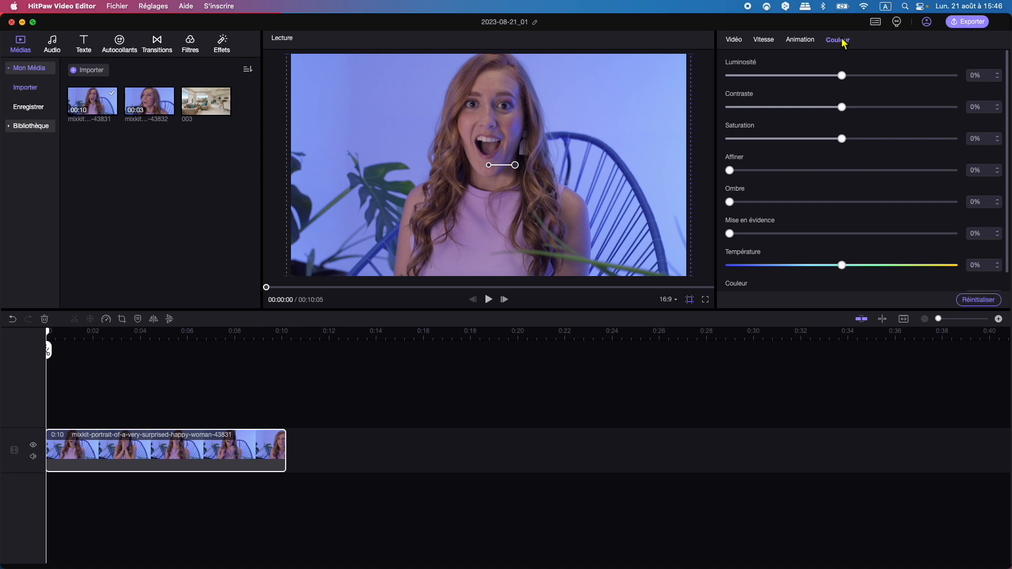
pyautogui.moveTo(842, 76); pyautogui.dragTo(860, 108)
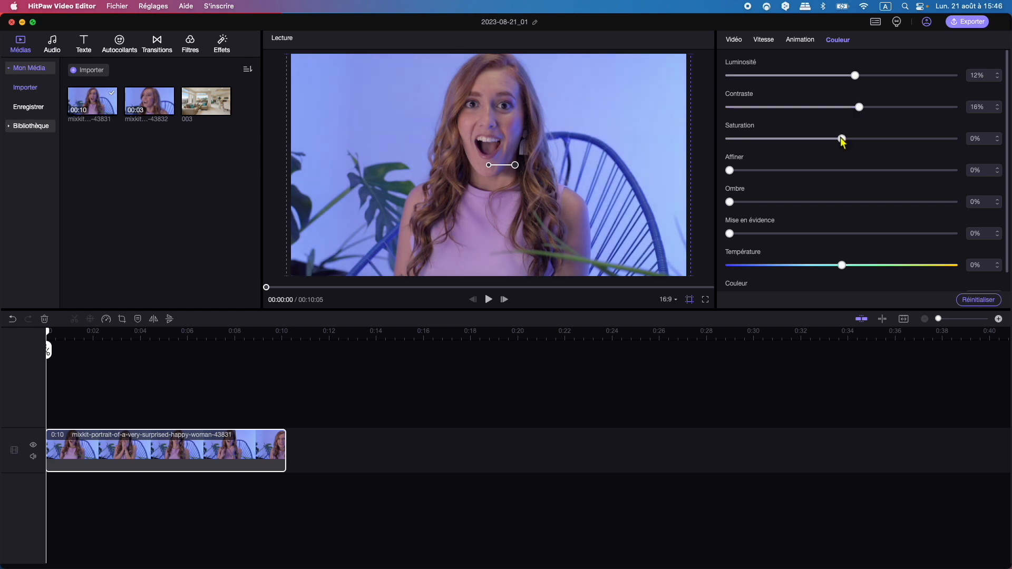
pyautogui.moveTo(845, 141); pyautogui.dragTo(868, 139)
pyautogui.scroll(-1, 869, 220)
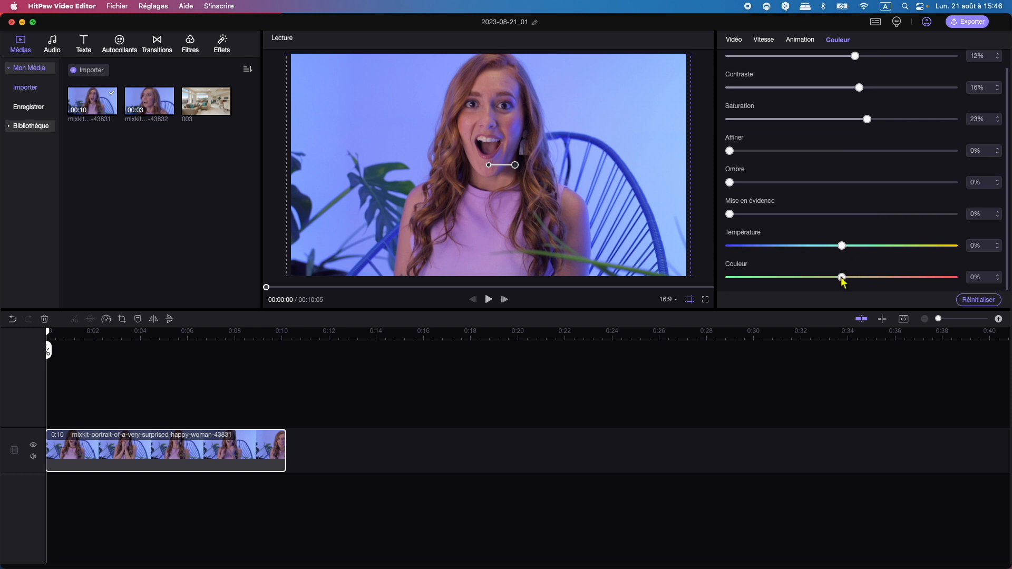
pyautogui.moveTo(842, 278); pyautogui.dragTo(866, 274)
# - Add the 003 photo to the main track directly after the portrait clip and view its animation and colour options
pyautogui.click(205, 104)
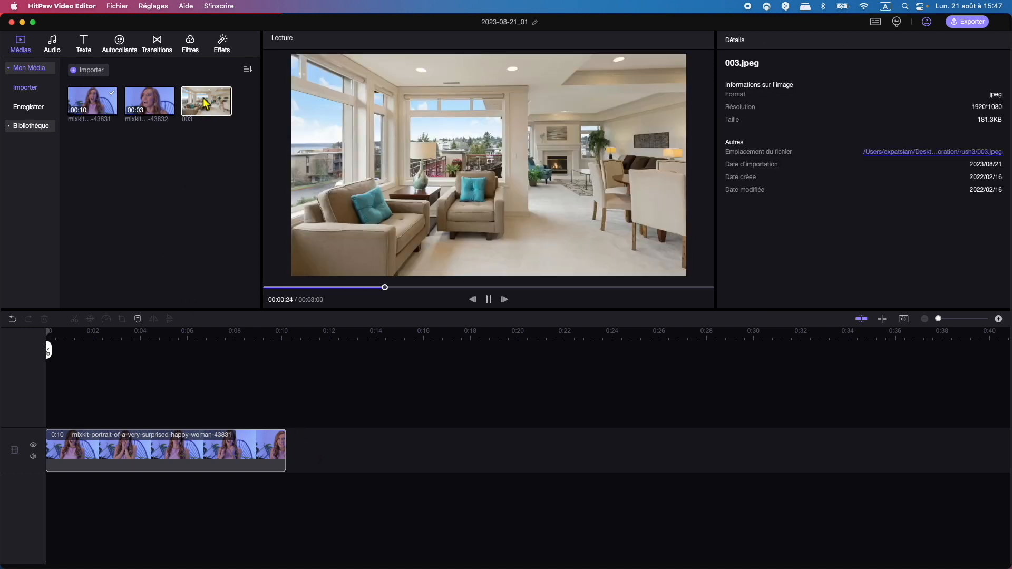
pyautogui.moveTo(204, 104); pyautogui.dragTo(318, 447)
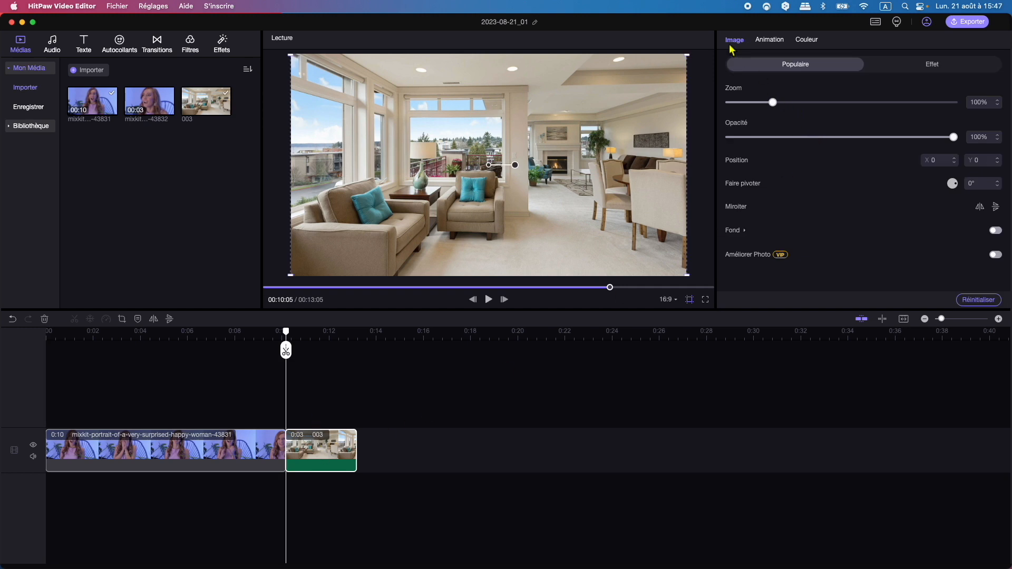
pyautogui.click(770, 40)
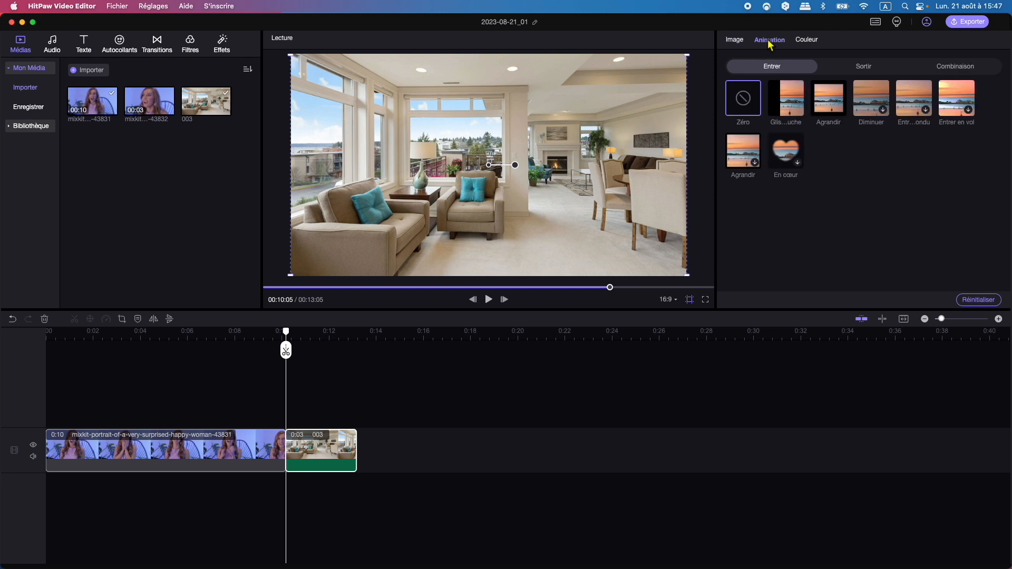
pyautogui.click(810, 44)
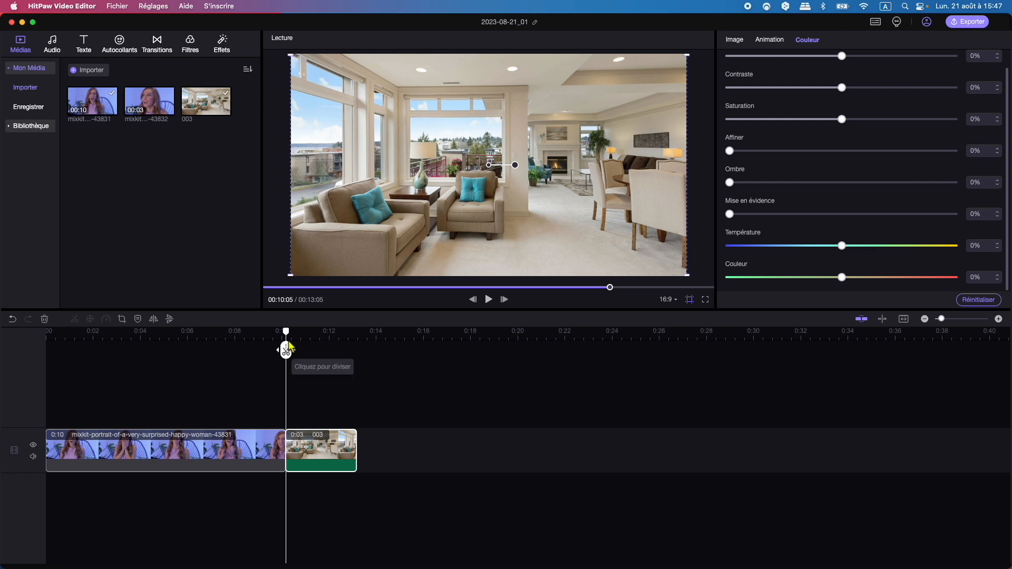
# - Split the portrait clip at 00:07:25, at about 4 seconds and at 00:01:03
pyautogui.moveTo(287, 331); pyautogui.dragTo(194, 336)
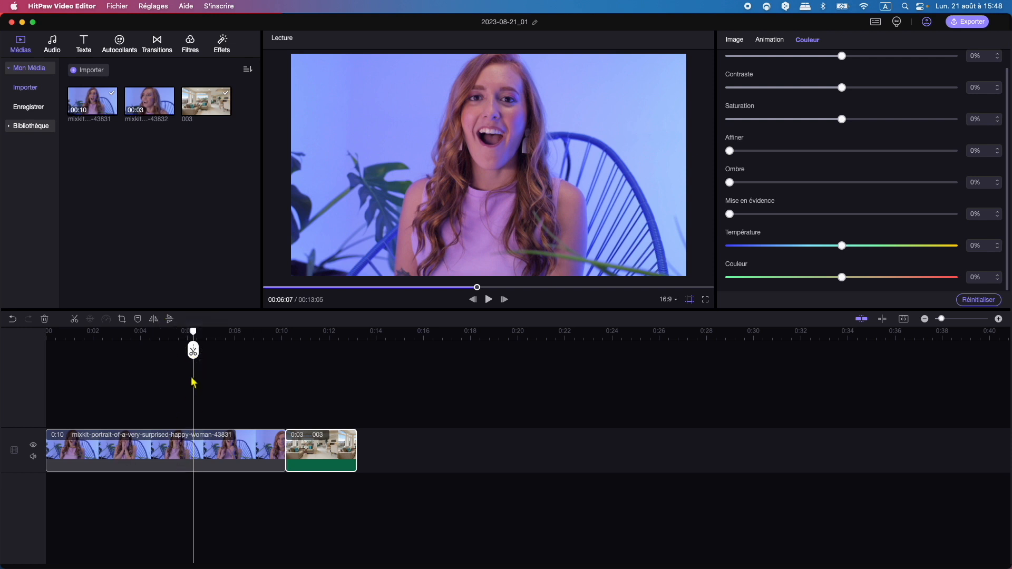
pyautogui.moveTo(193, 331); pyautogui.dragTo(232, 334)
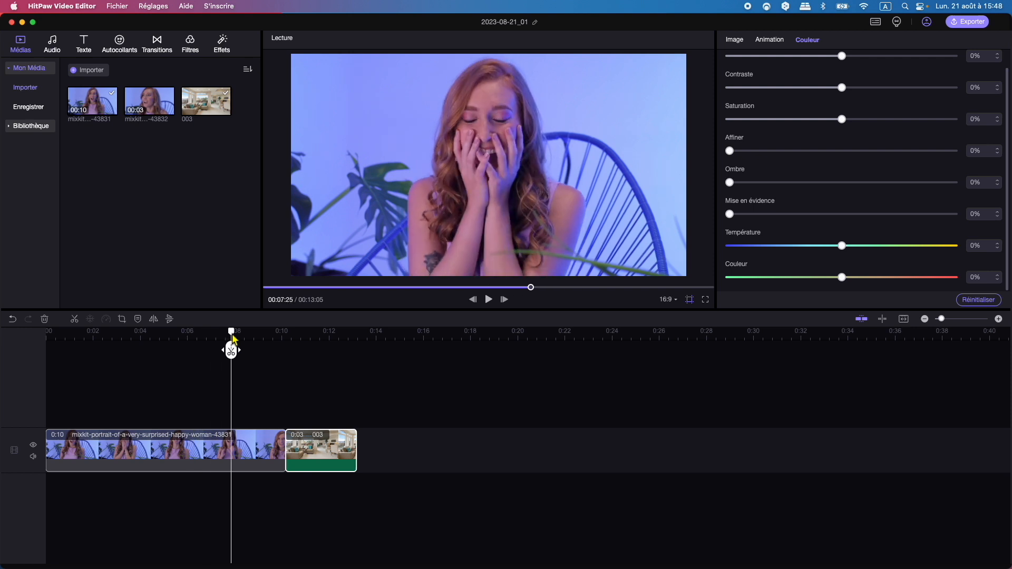
pyautogui.click(232, 350)
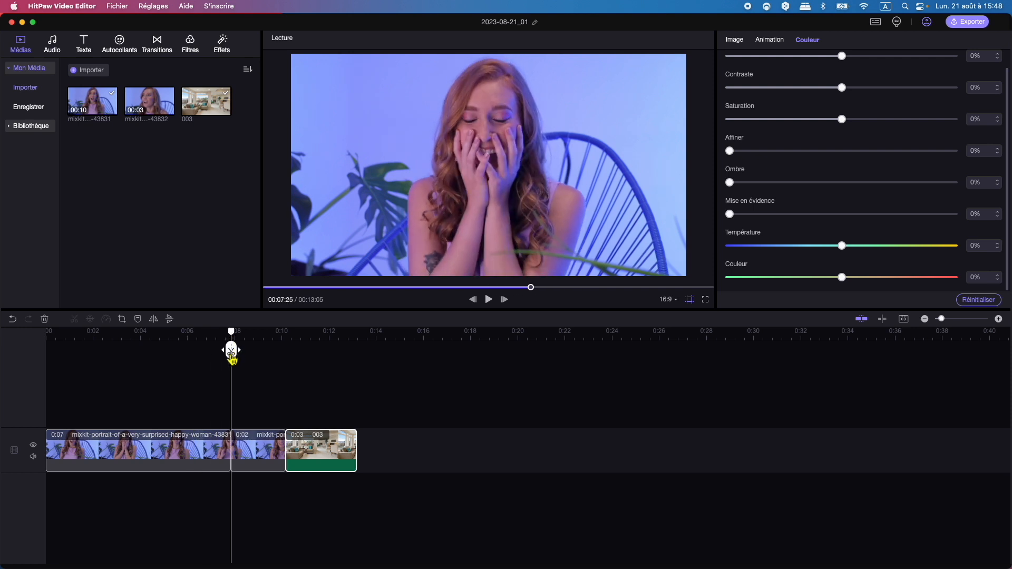
pyautogui.moveTo(232, 330); pyautogui.dragTo(72, 337)
pyautogui.click(143, 350)
pyautogui.click(72, 350)
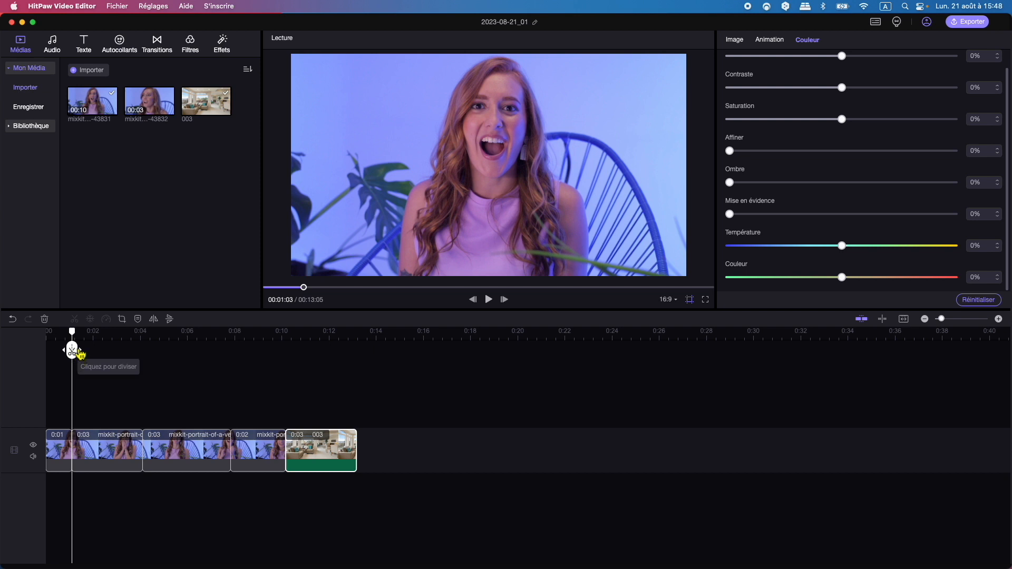
# - Examine the 003 photo's image settings, the last portrait segment's colour settings and the instrumental music library
pyautogui.moveTo(72, 350); pyautogui.dragTo(327, 351)
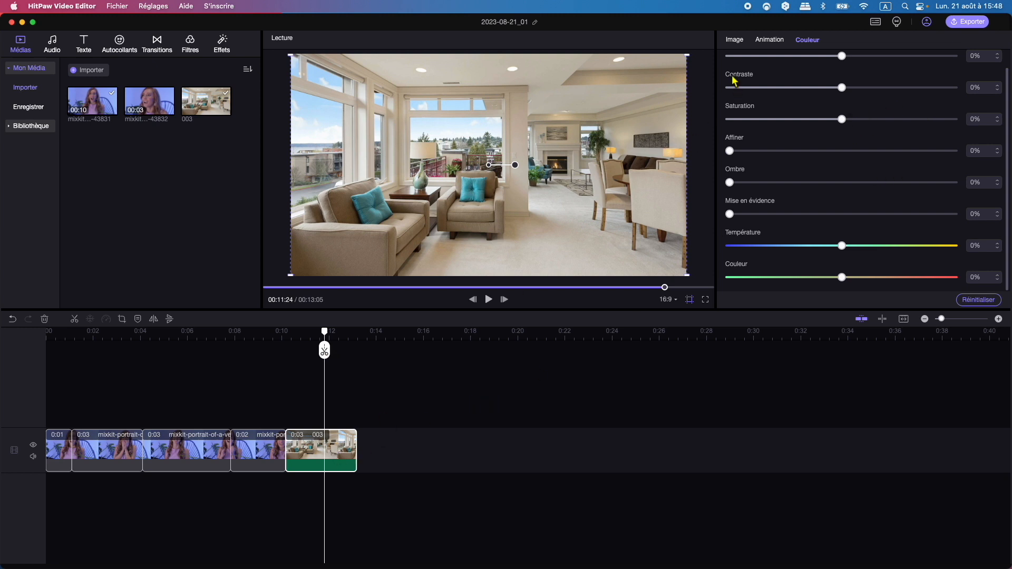
pyautogui.click(734, 43)
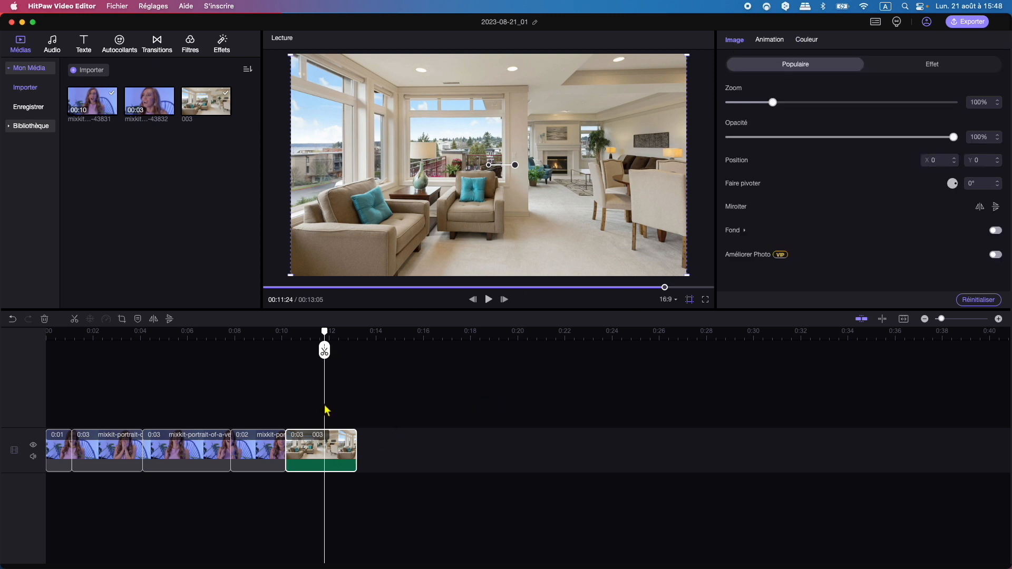
pyautogui.click(265, 449)
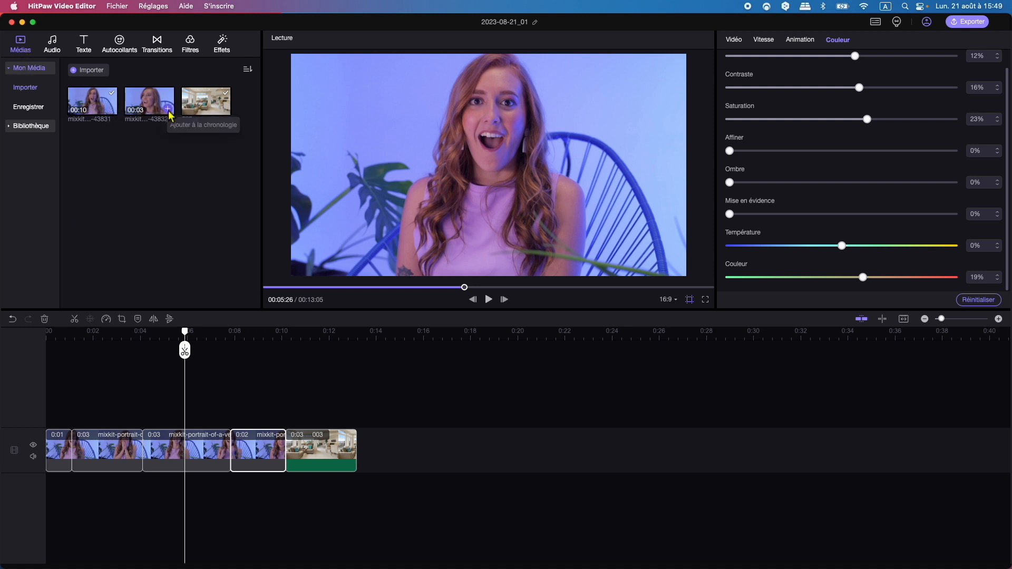
pyautogui.click(55, 52)
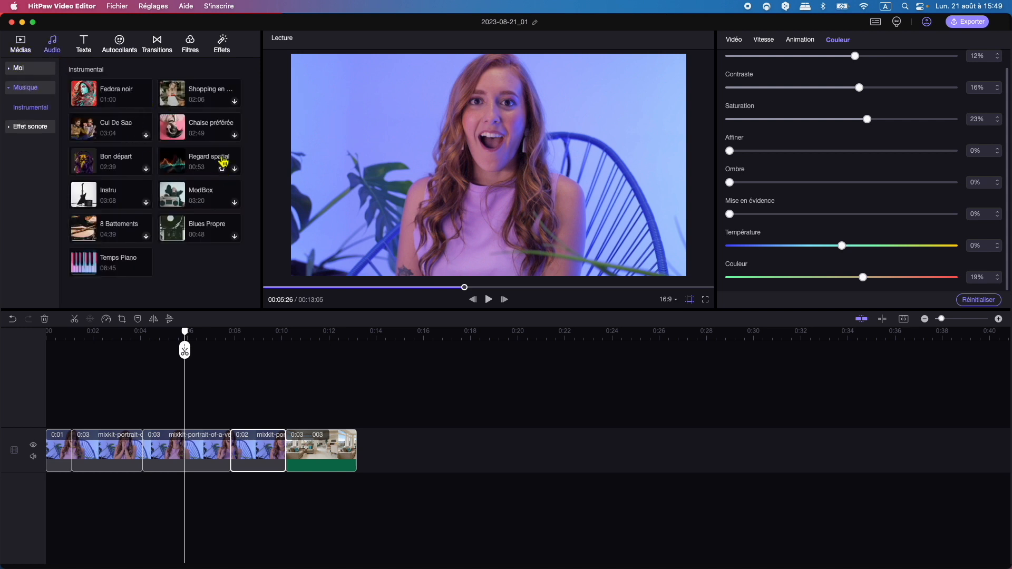
# - Add the plain pink ABC text from the Basique text templates above the clips at 00:05:26
pyautogui.click(87, 49)
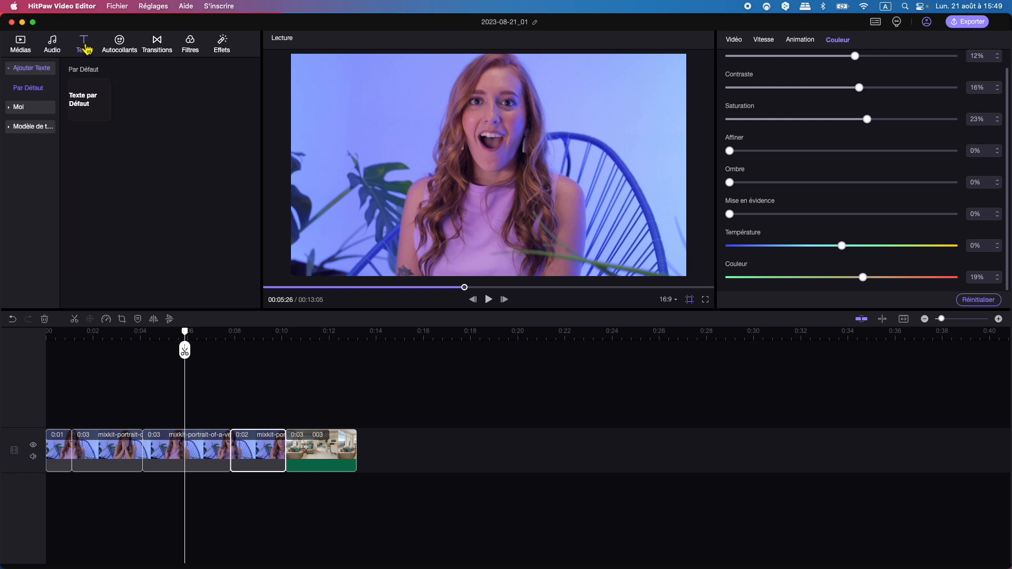
pyautogui.click(30, 127)
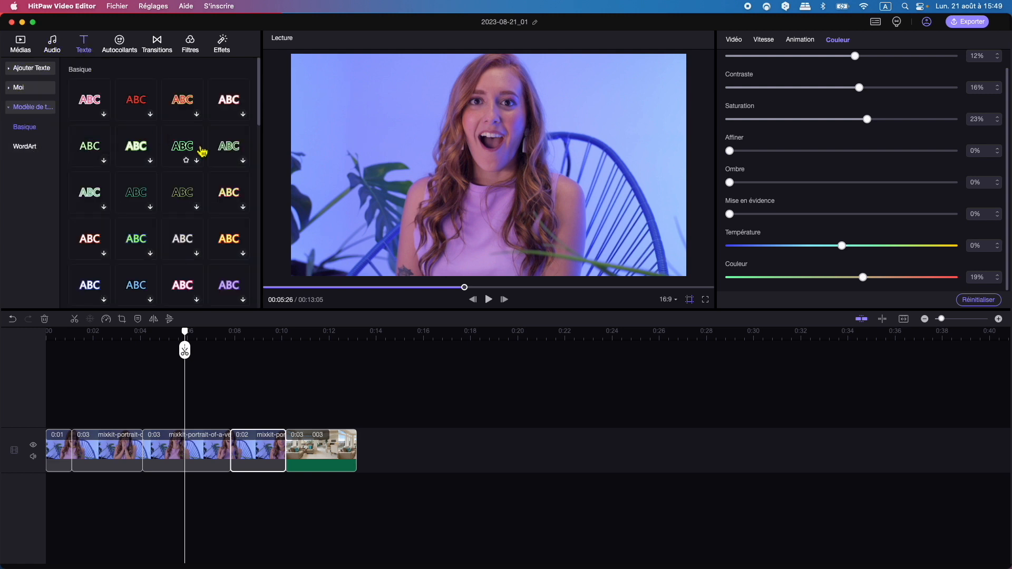
pyautogui.scroll(-10, 202, 152)
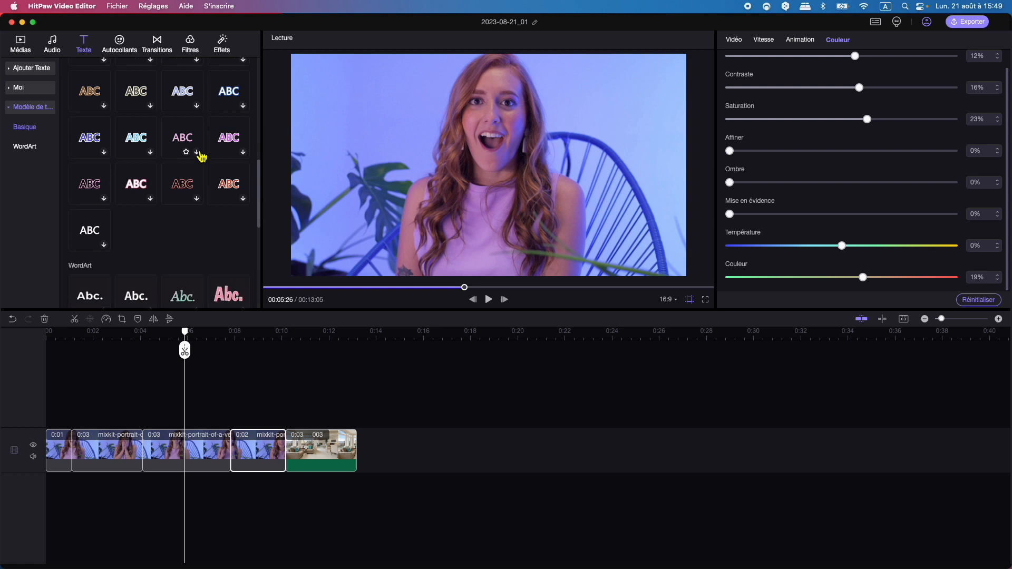
pyautogui.scroll(-3, 200, 154)
pyautogui.scroll(5, 202, 156)
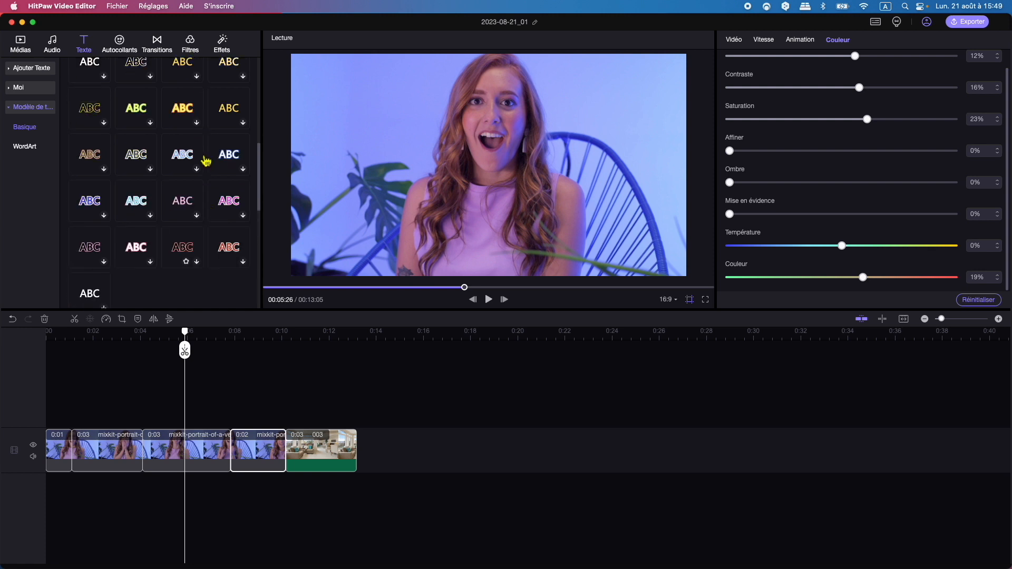
pyautogui.click(194, 210)
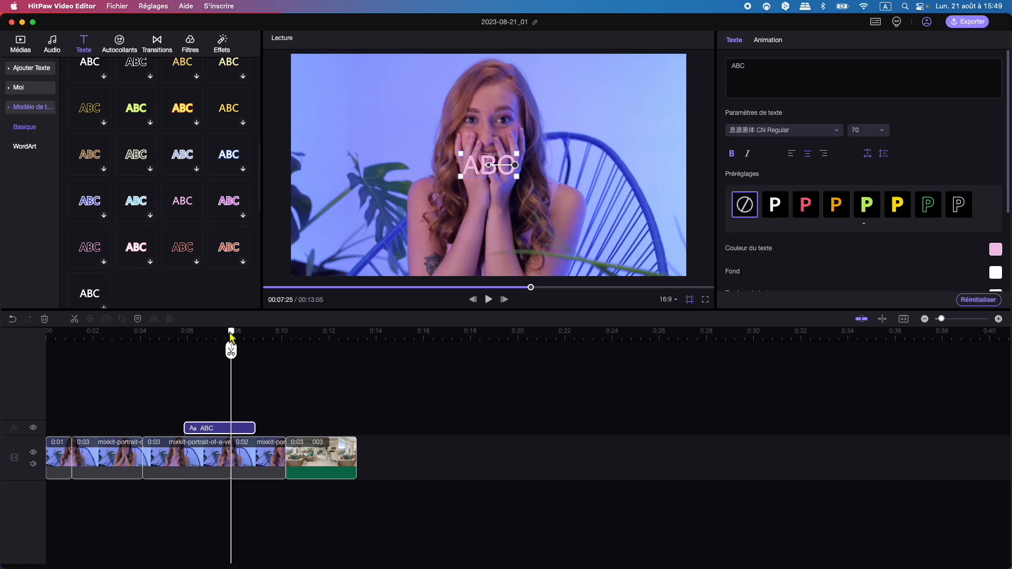
# - Enlarge the ABC text to size 178, place it at X -389, Y -181, and view its animation and text settings
pyautogui.moveTo(231, 338)
pyautogui.mouseDown()
pyautogui.moveTo(195, 339)
pyautogui.moveTo(214, 337)
pyautogui.mouseUp()
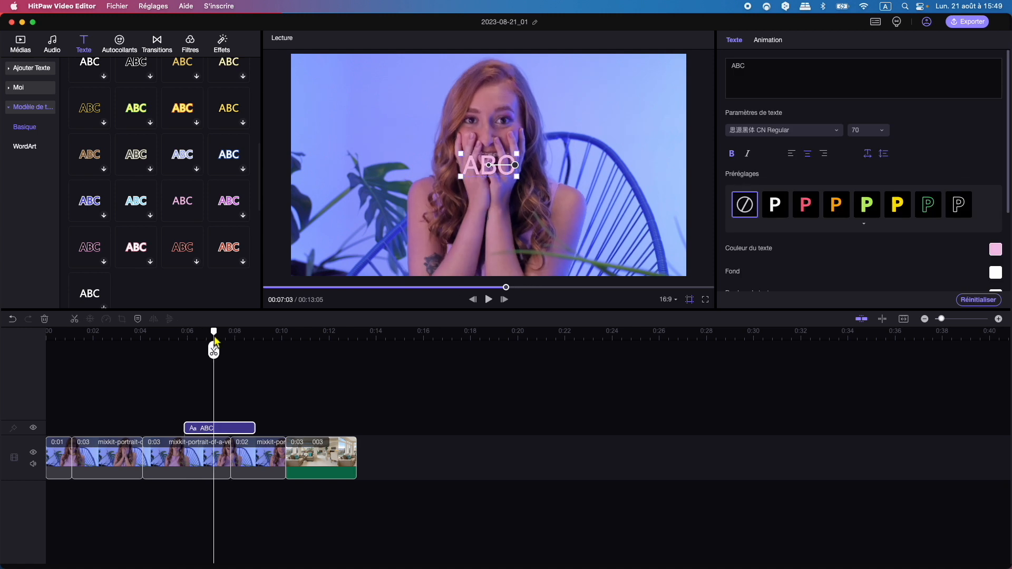
pyautogui.moveTo(506, 172); pyautogui.dragTo(462, 232)
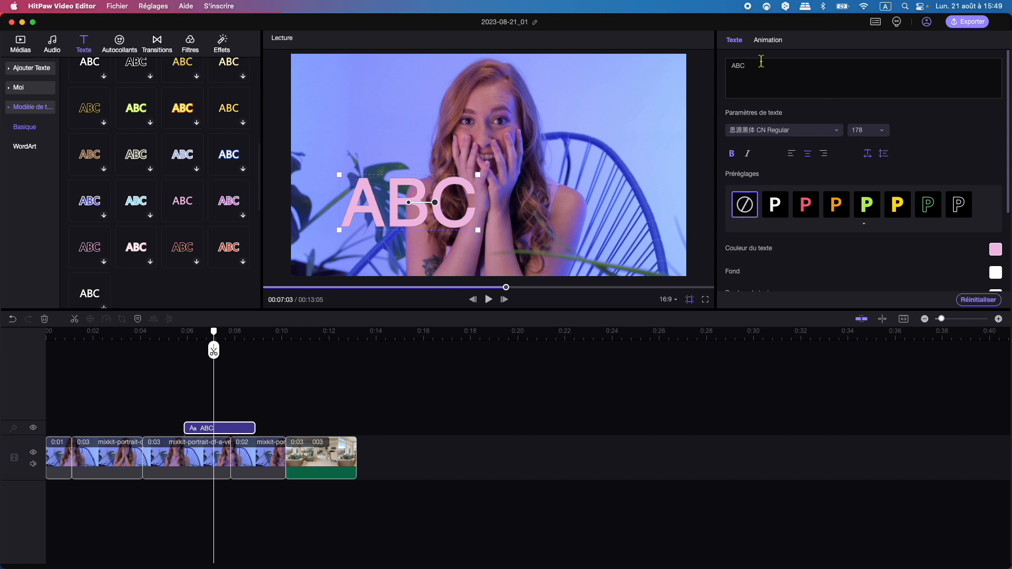
pyautogui.click(776, 42)
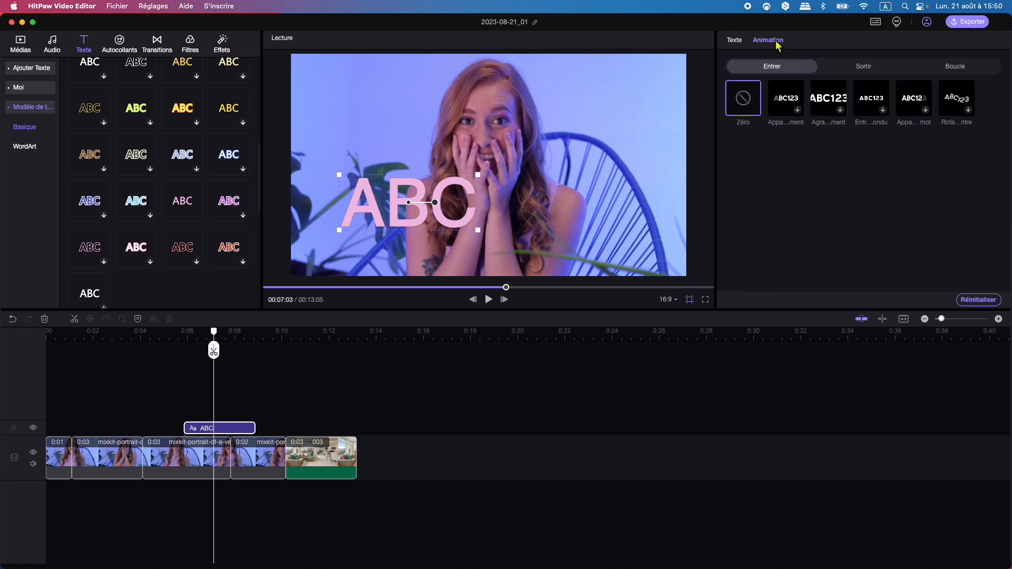
pyautogui.click(739, 43)
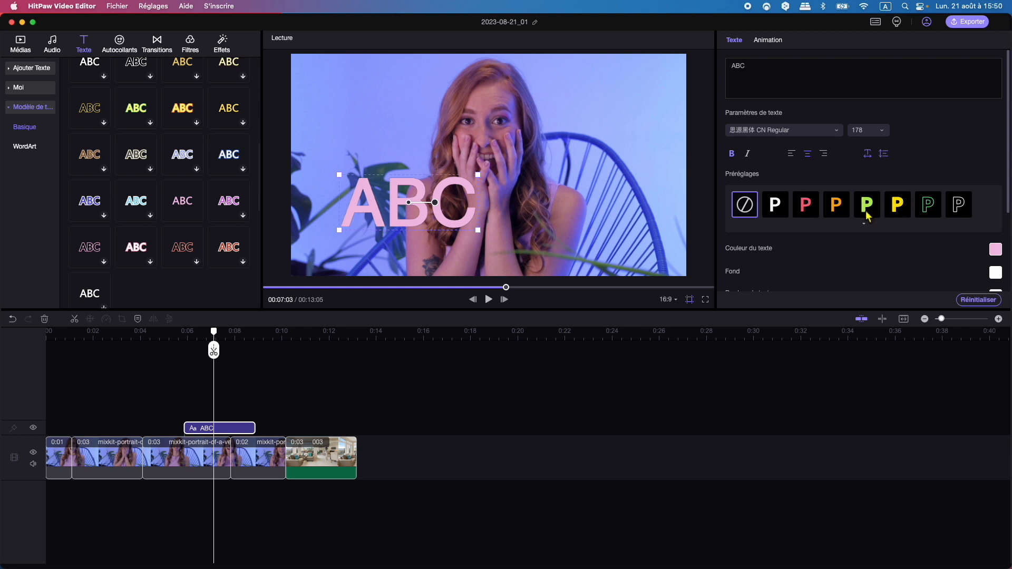
pyautogui.scroll(-3, 865, 228)
pyautogui.scroll(-2, 864, 229)
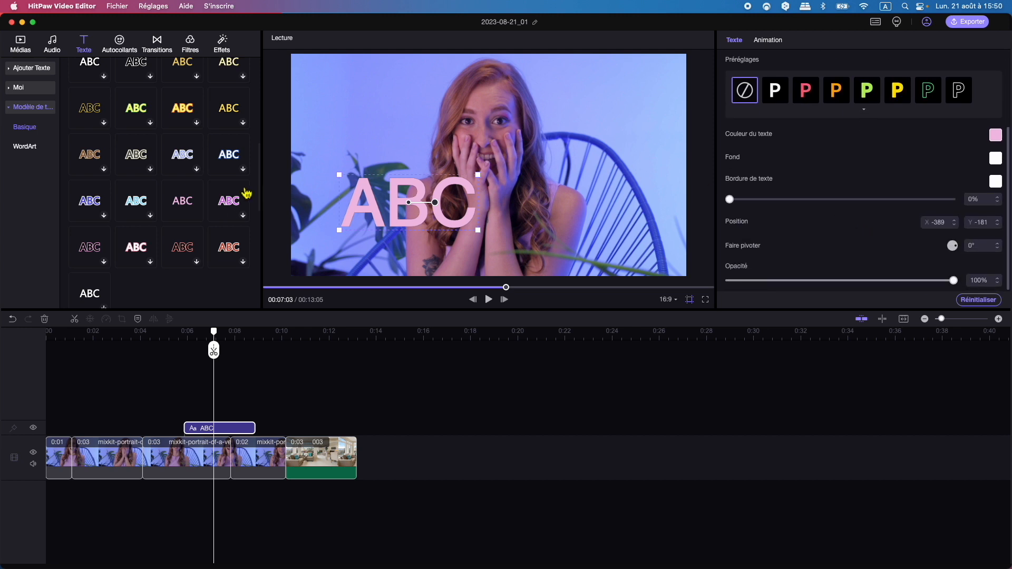
# - Add the 1st badge sticker from the Basique stickers at 00:07:03 and place it at X 529, Y 194 in the frame
pyautogui.click(124, 47)
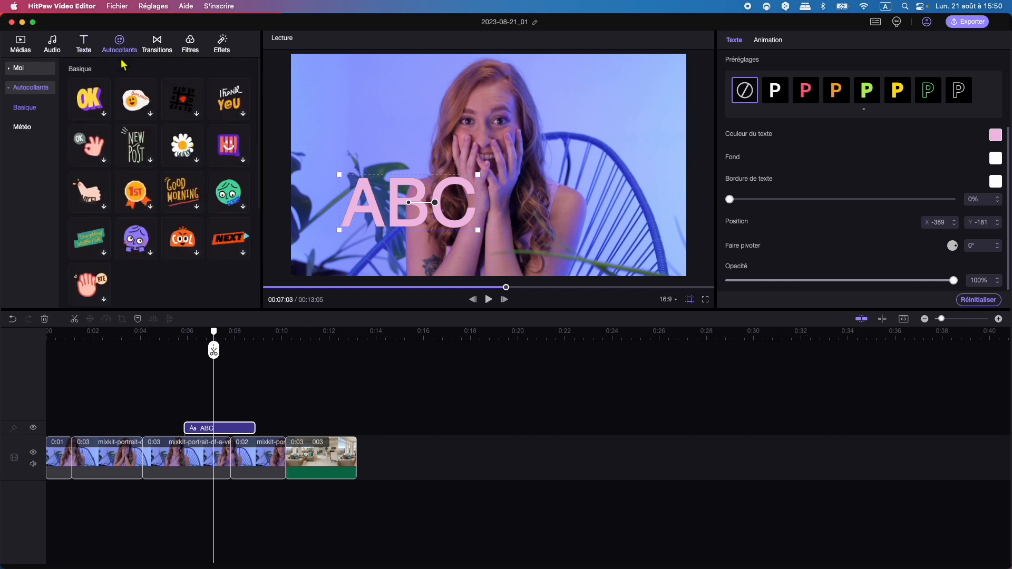
pyautogui.click(151, 206)
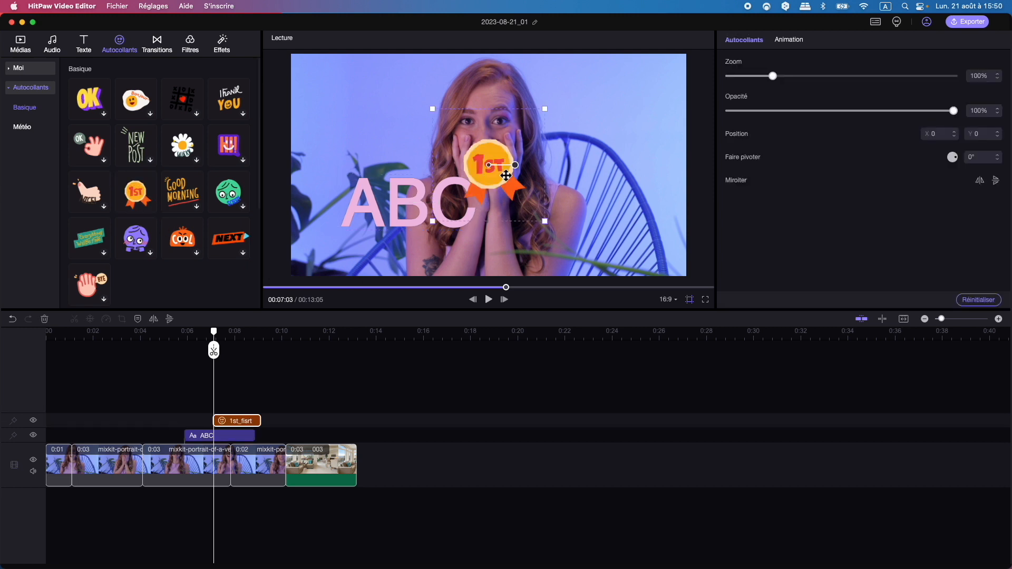
pyautogui.moveTo(497, 152); pyautogui.dragTo(612, 105)
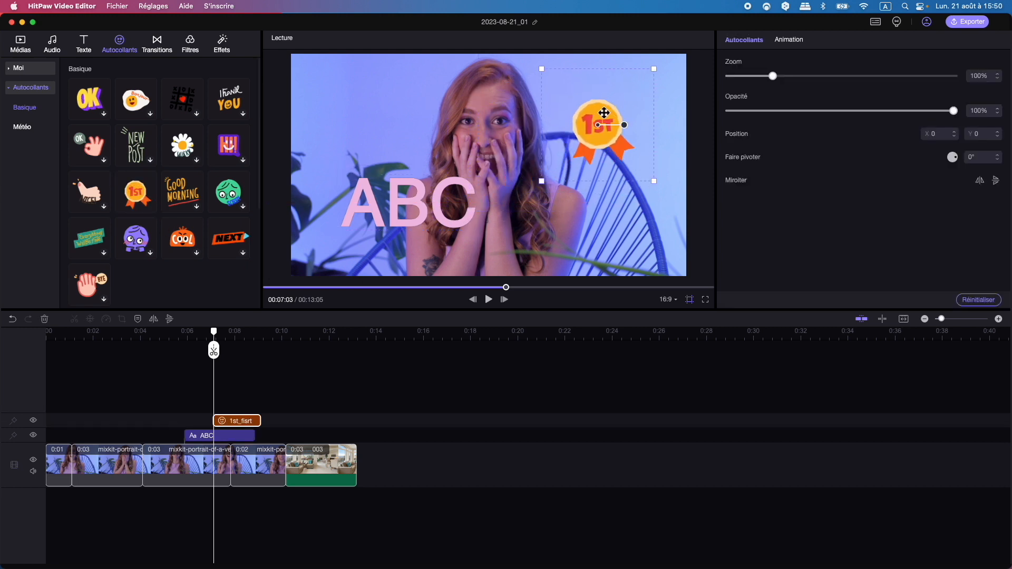
# - Scale the 1st badge sticker to 138%, rotate it 14° and give it the fade entrance animation
pyautogui.moveTo(543, 183); pyautogui.dragTo(522, 204)
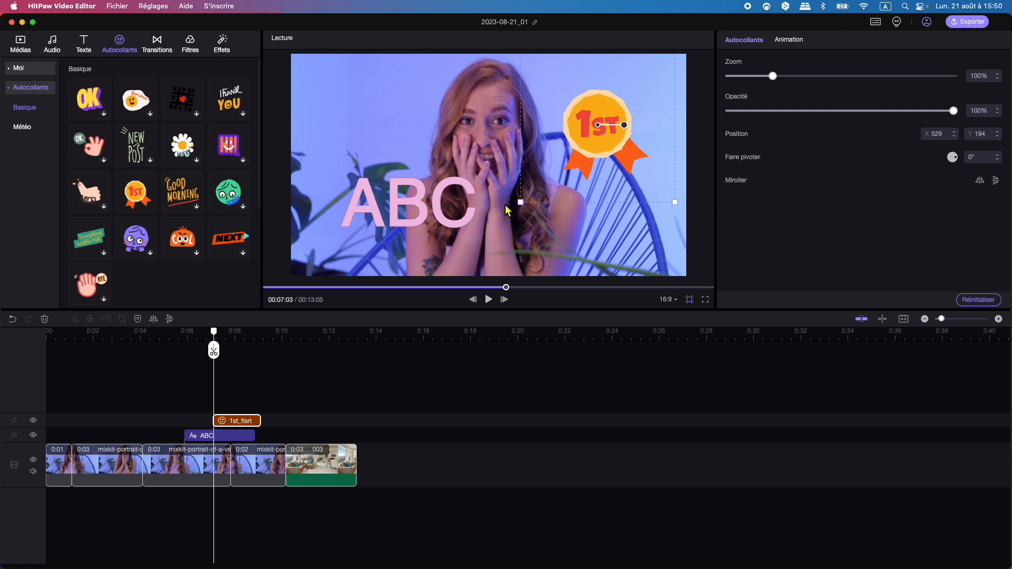
pyautogui.moveTo(629, 128); pyautogui.dragTo(632, 136)
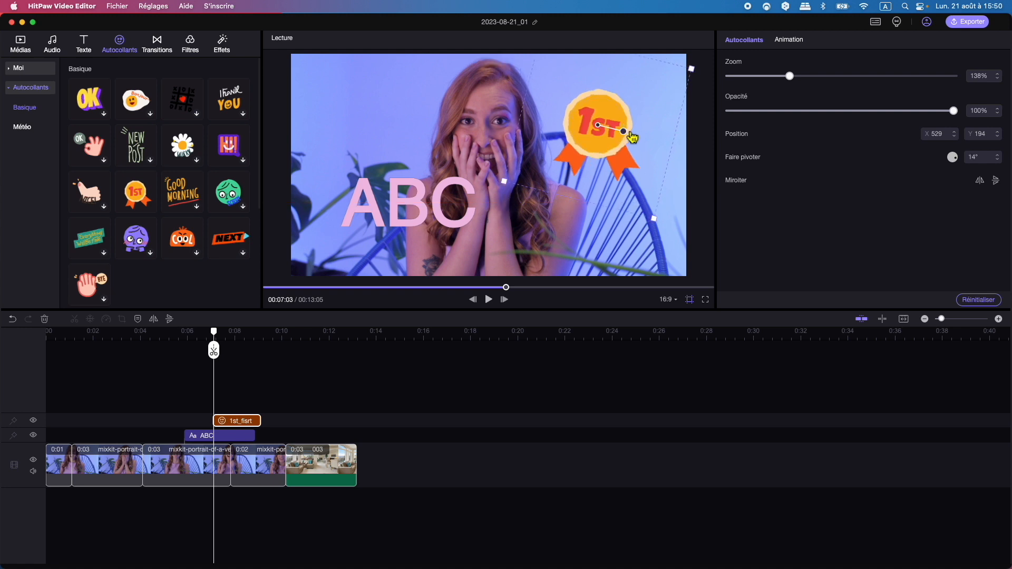
pyautogui.click(789, 41)
pyautogui.click(786, 98)
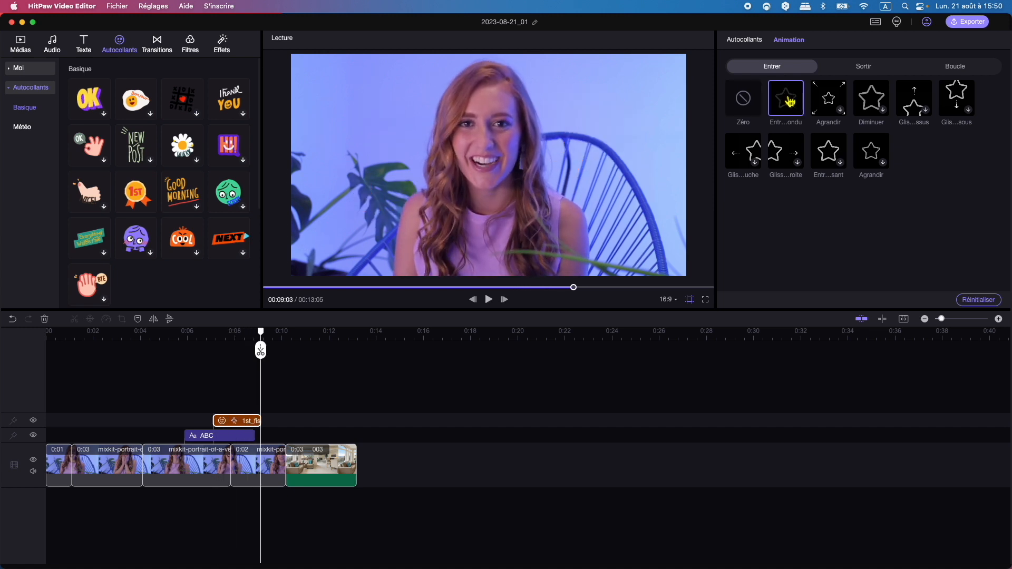
# - Add the Défiler vers le bas transition between the second and third portrait segments and preview it
pyautogui.click(165, 52)
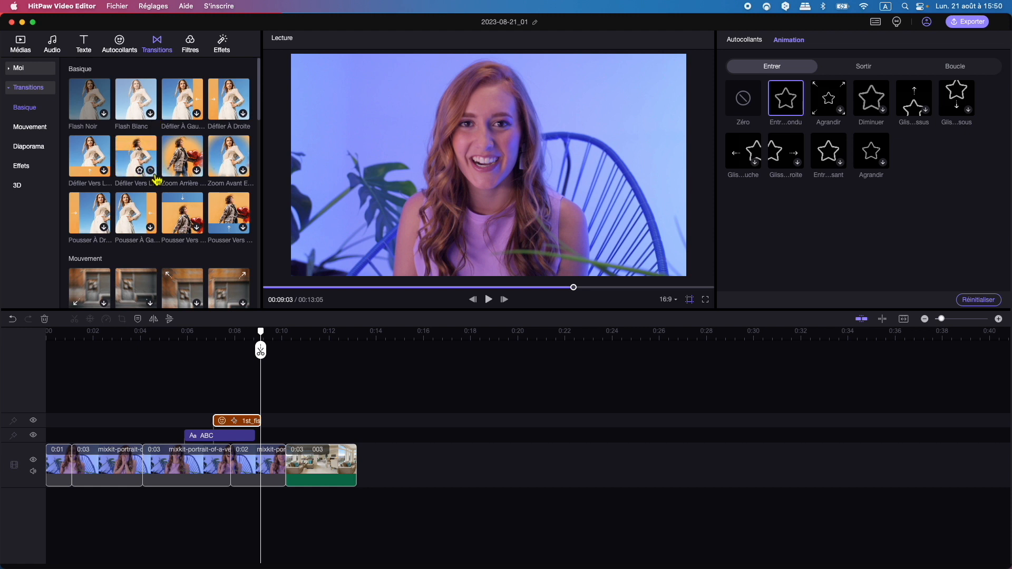
pyautogui.moveTo(157, 181); pyautogui.dragTo(149, 464)
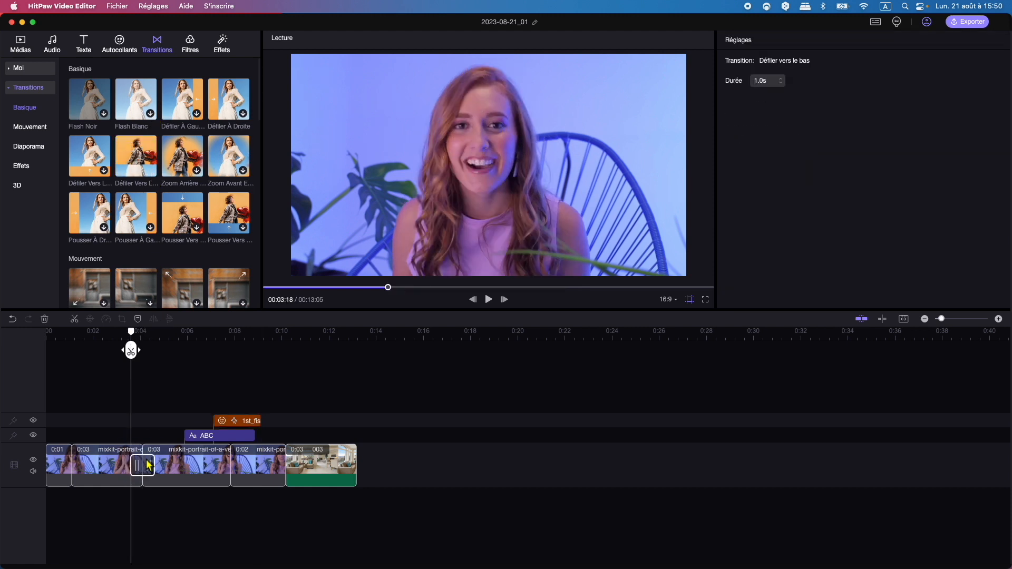
pyautogui.moveTo(131, 330); pyautogui.dragTo(124, 332)
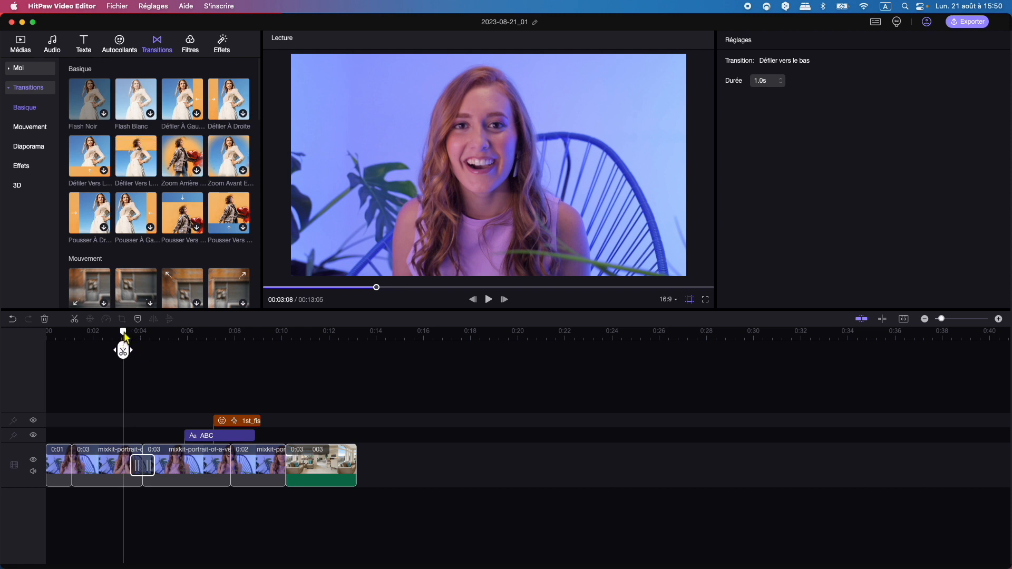
pyautogui.press('space')
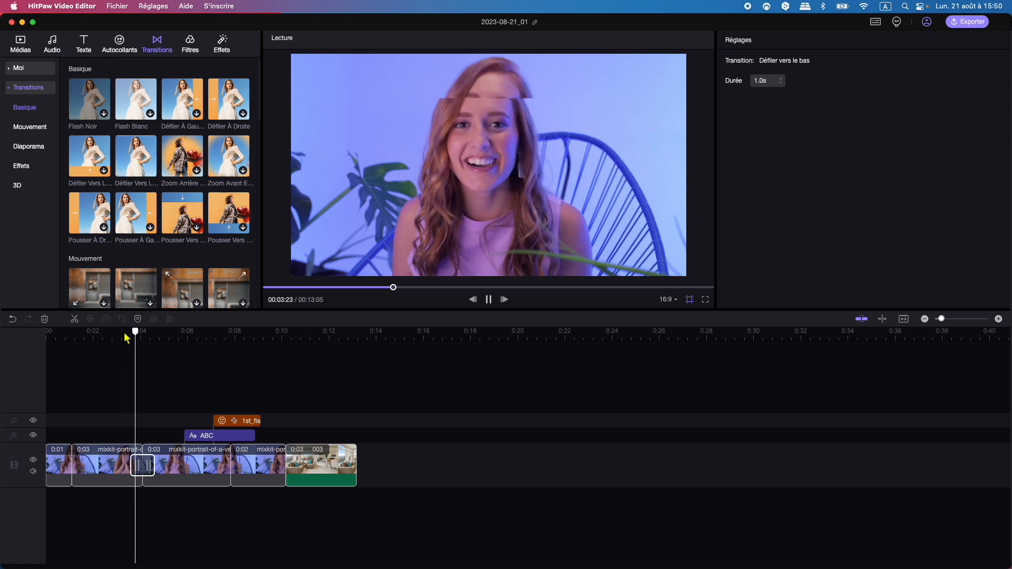
pyautogui.press('space')
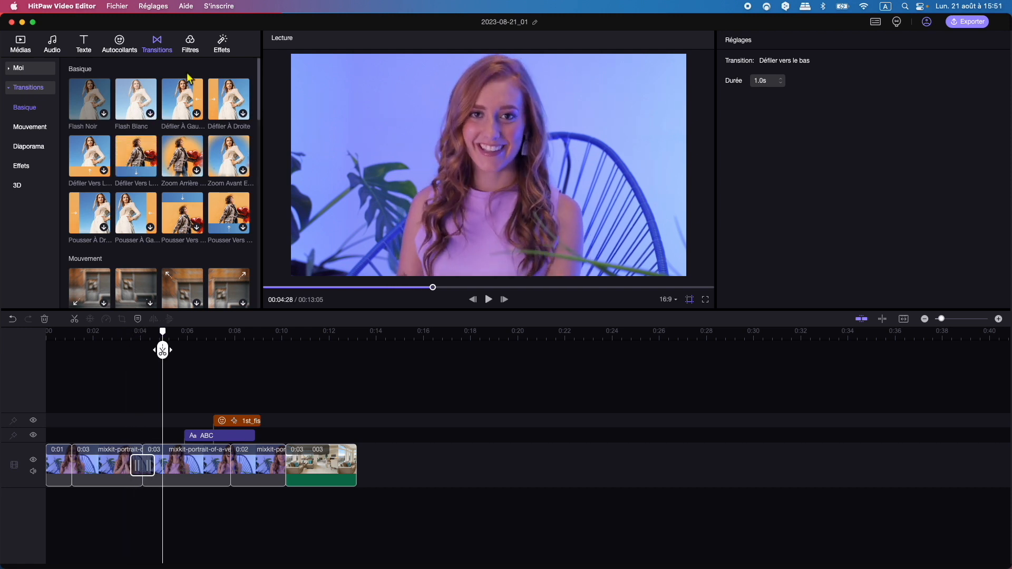
# - Add the Nuit De Lune filter from the Style Cyber filters at 00:02:03 with an intensity of 100%
pyautogui.click(195, 52)
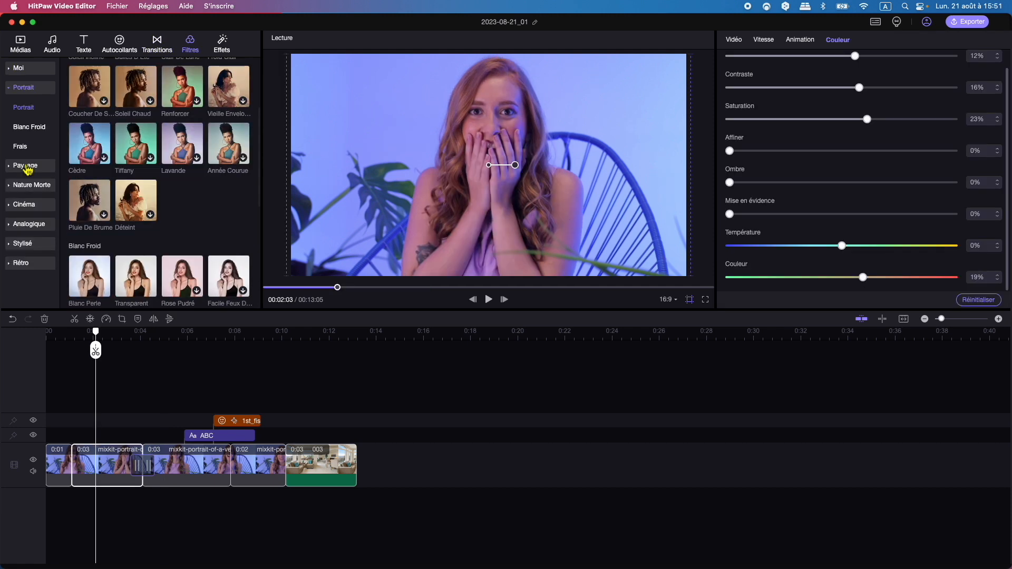
pyautogui.click(28, 169)
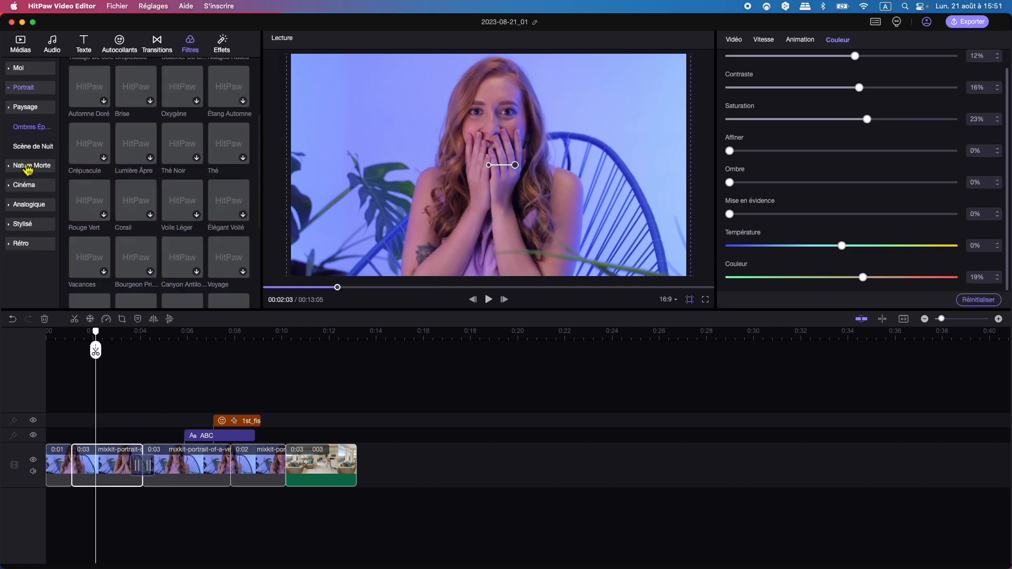
pyautogui.click(33, 186)
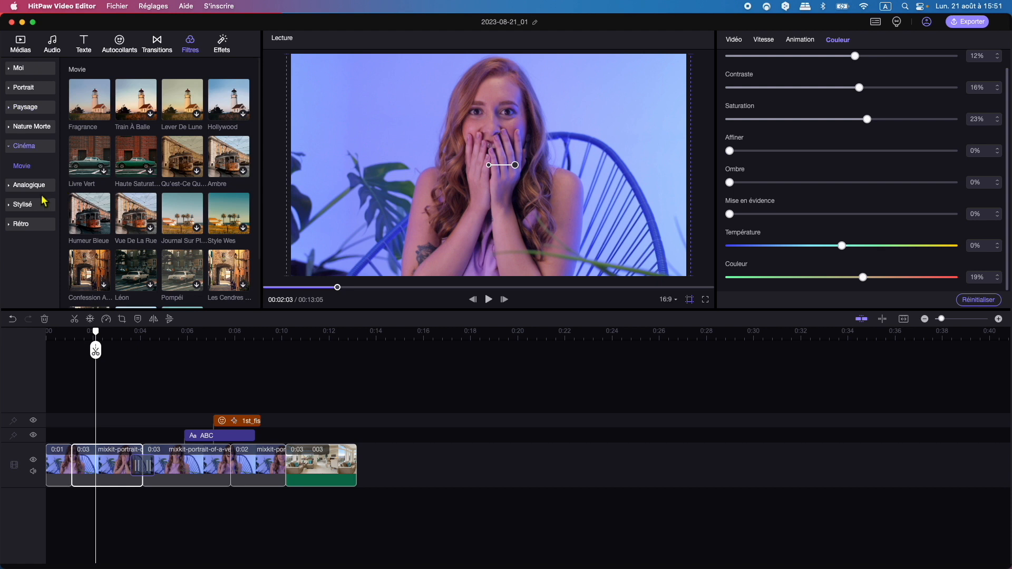
pyautogui.click(26, 207)
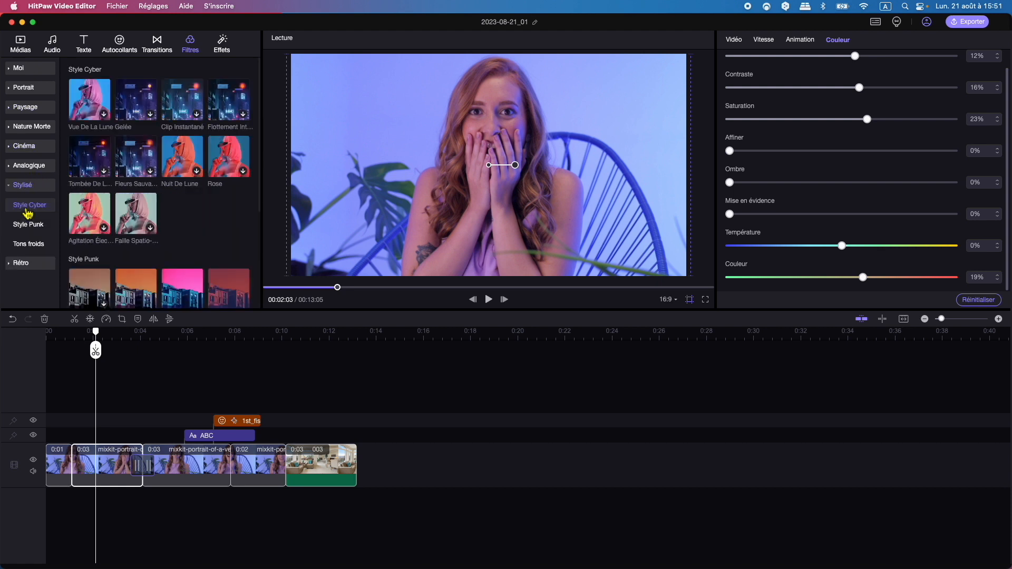
pyautogui.click(198, 172)
pyautogui.click(198, 172)
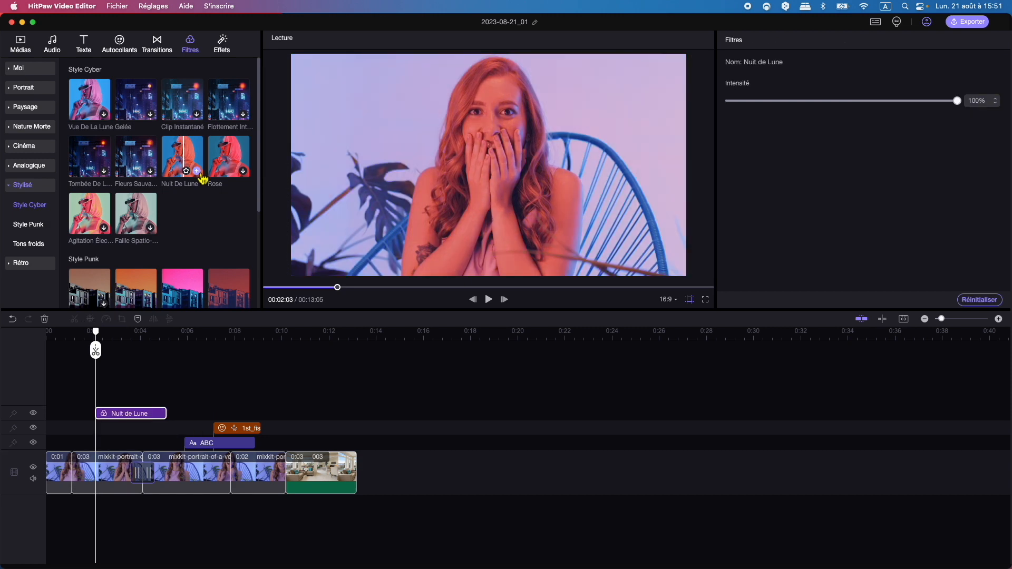
pyautogui.moveTo(96, 349); pyautogui.dragTo(121, 342)
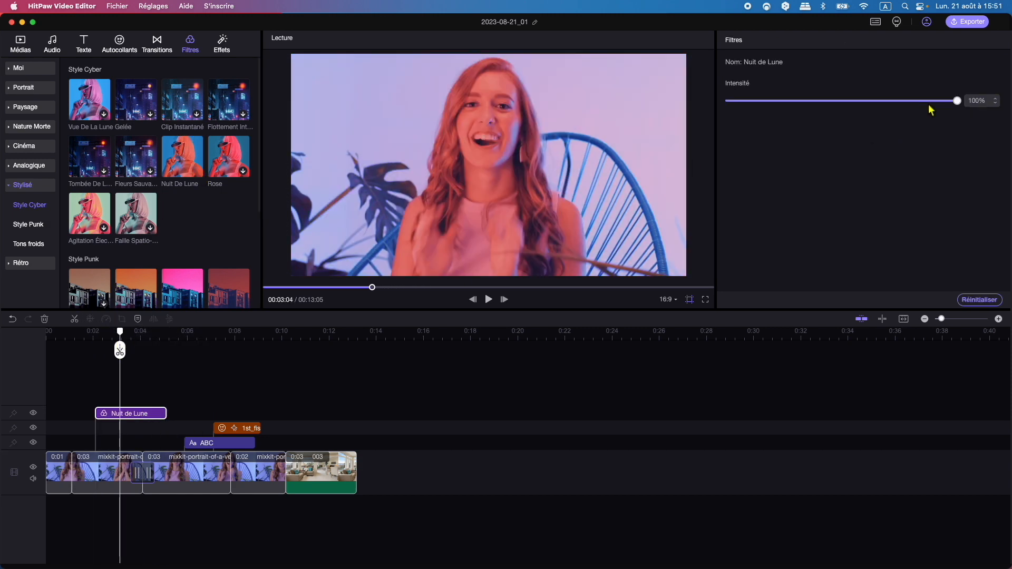
pyautogui.moveTo(957, 101)
pyautogui.mouseDown()
pyautogui.moveTo(840, 101)
pyautogui.moveTo(962, 104)
pyautogui.mouseUp()
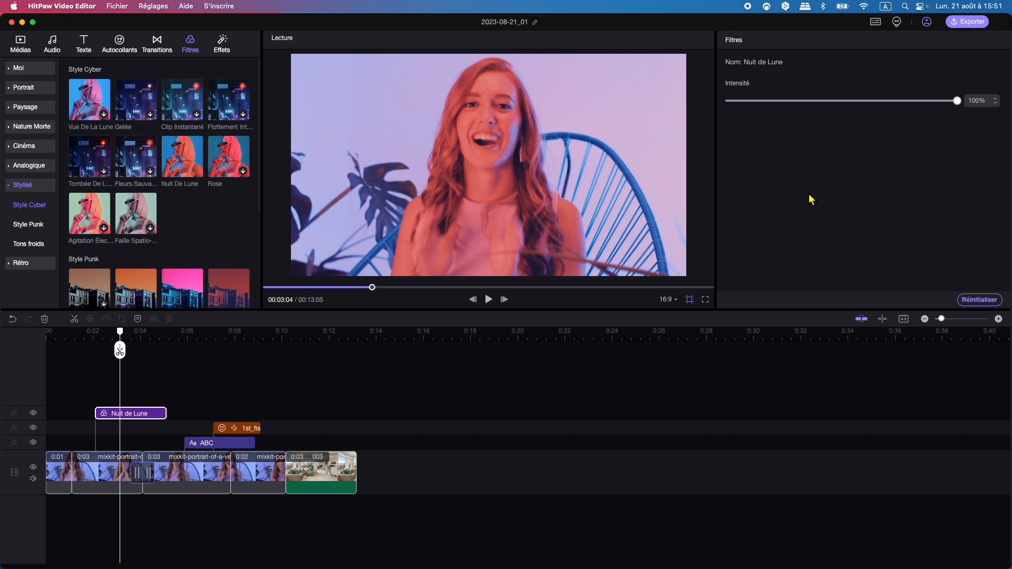
# - Add the Sphère video effect at 00:00:09 and shift it to line up with the Nuit de Lune filter
pyautogui.click(222, 47)
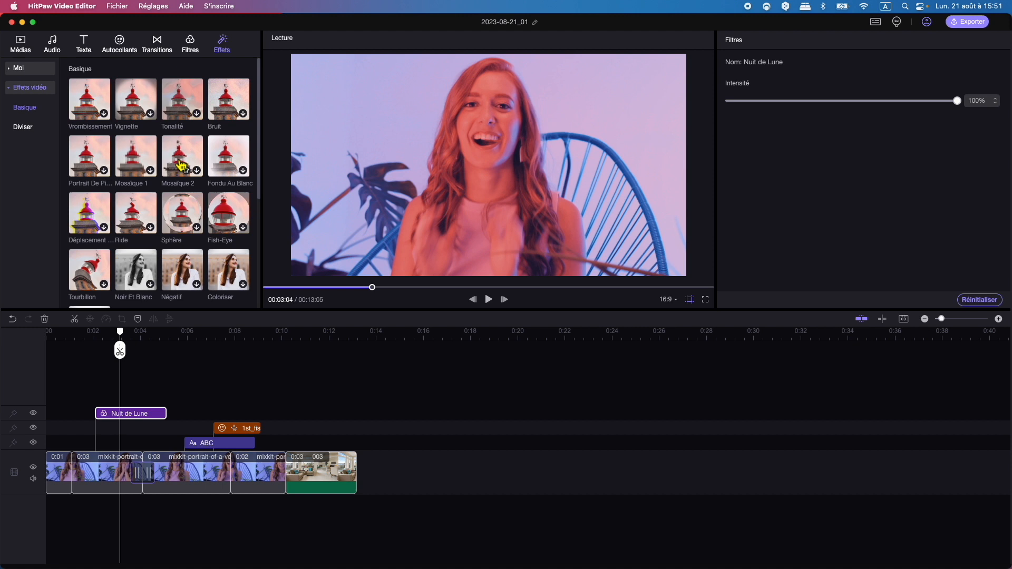
pyautogui.moveTo(116, 341); pyautogui.dragTo(53, 340)
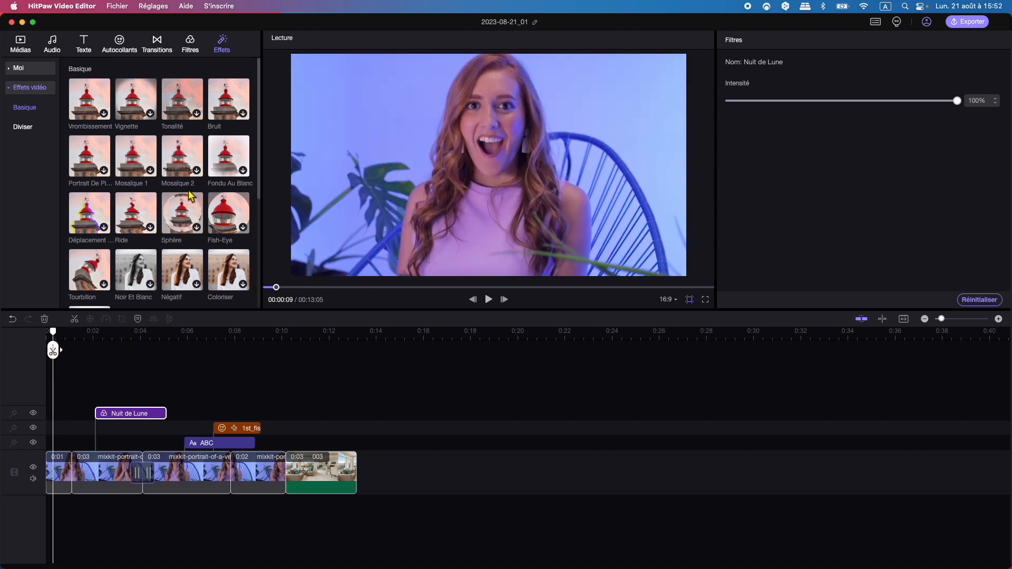
pyautogui.click(197, 230)
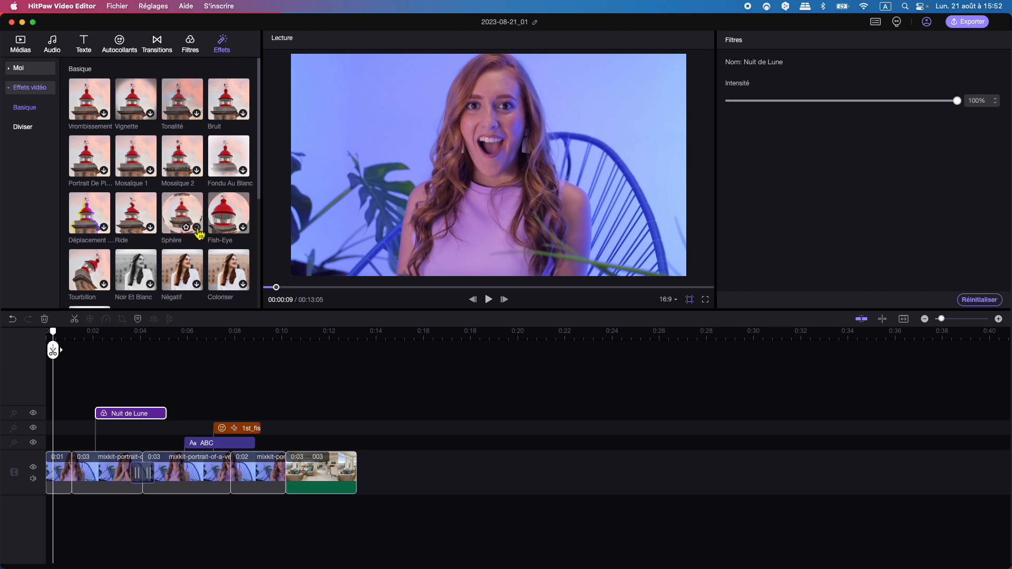
pyautogui.click(197, 230)
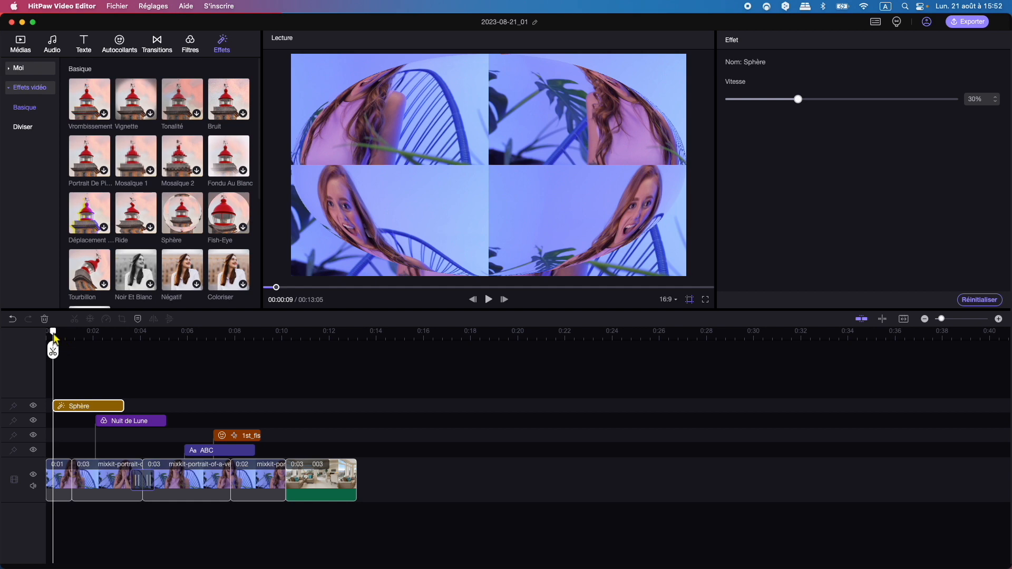
pyautogui.moveTo(54, 338); pyautogui.dragTo(115, 333)
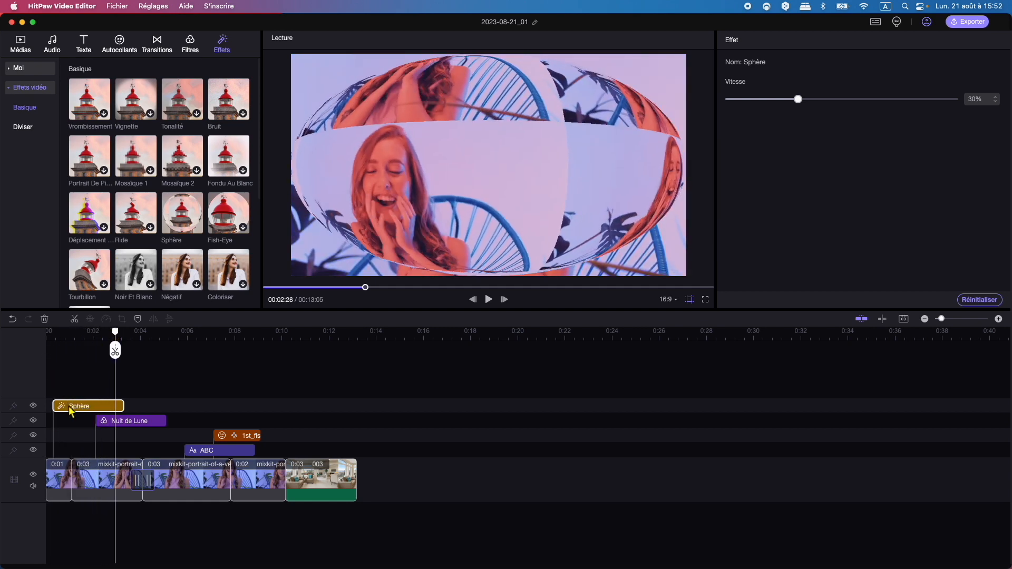
pyautogui.moveTo(70, 412); pyautogui.dragTo(112, 411)
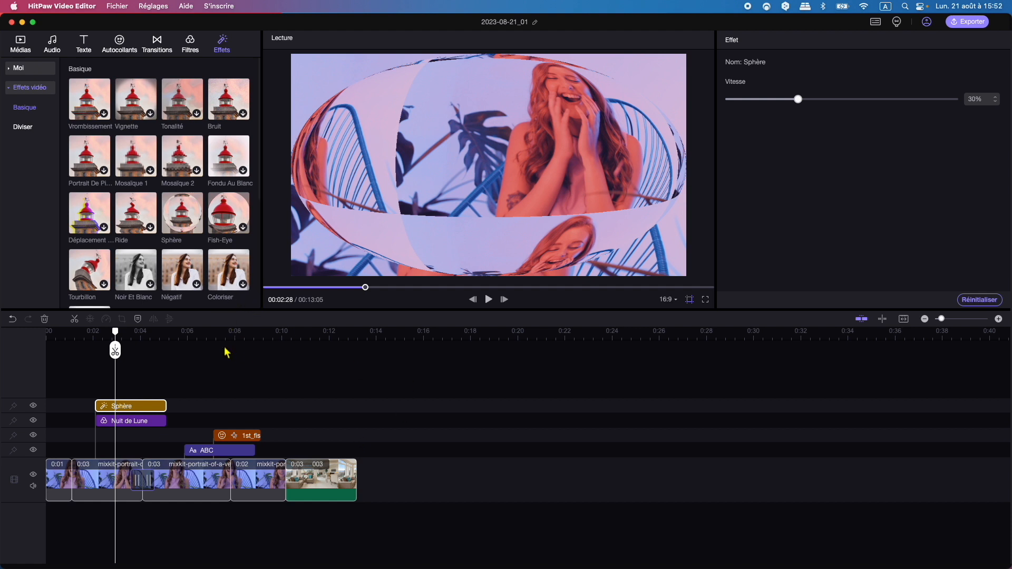
# - Open the export settings and review the YouTube, TikTok & Shorts, Instagram and LINE presets before returning to the general (Général) preset
pyautogui.click(972, 22)
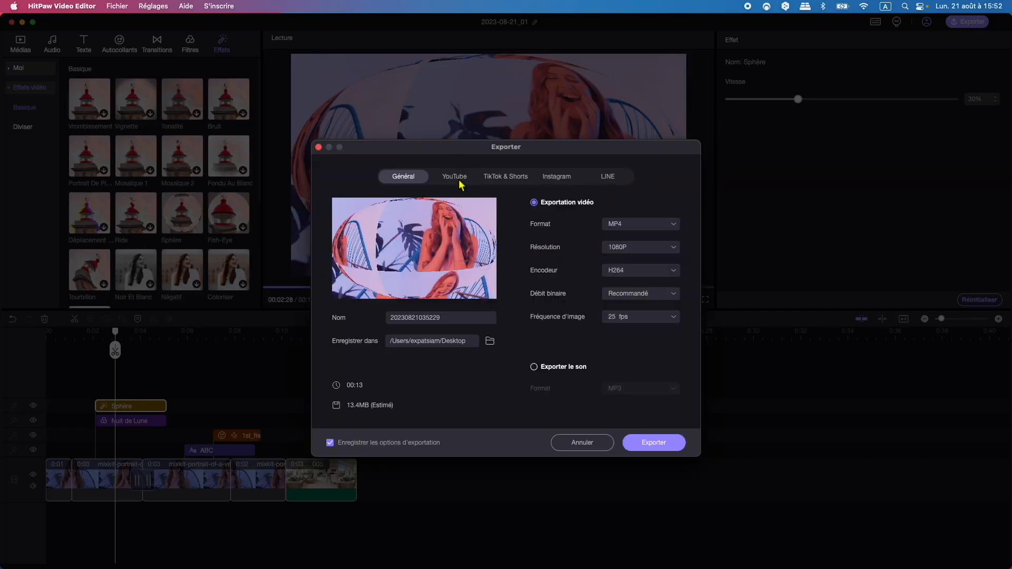
pyautogui.click(460, 182)
pyautogui.click(512, 181)
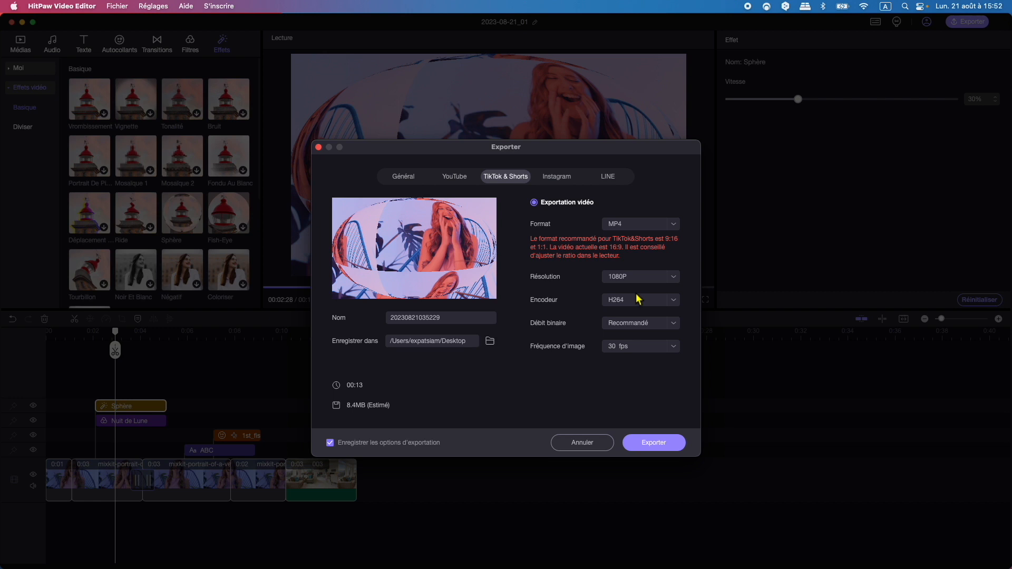
pyautogui.click(564, 180)
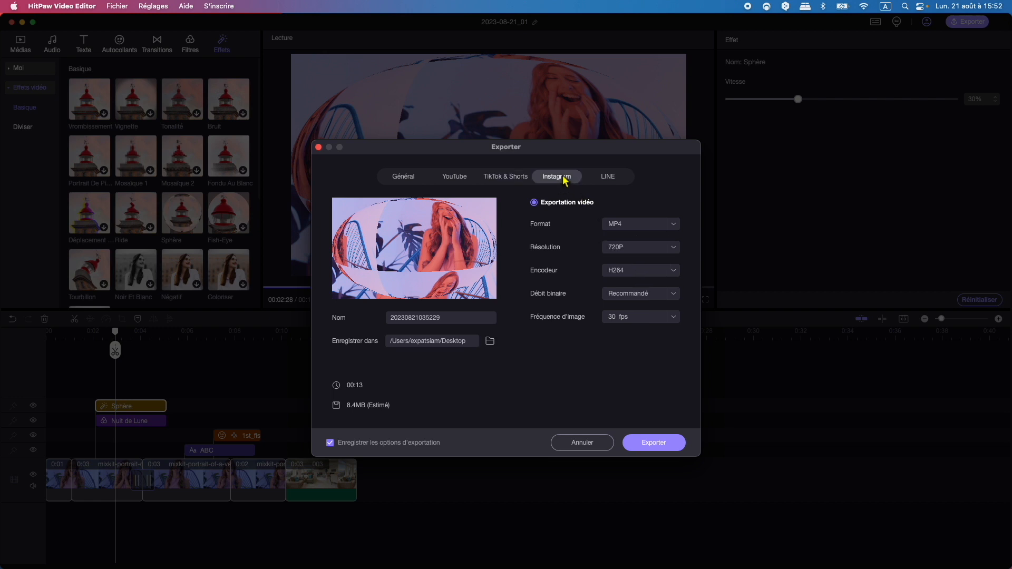
pyautogui.click(609, 182)
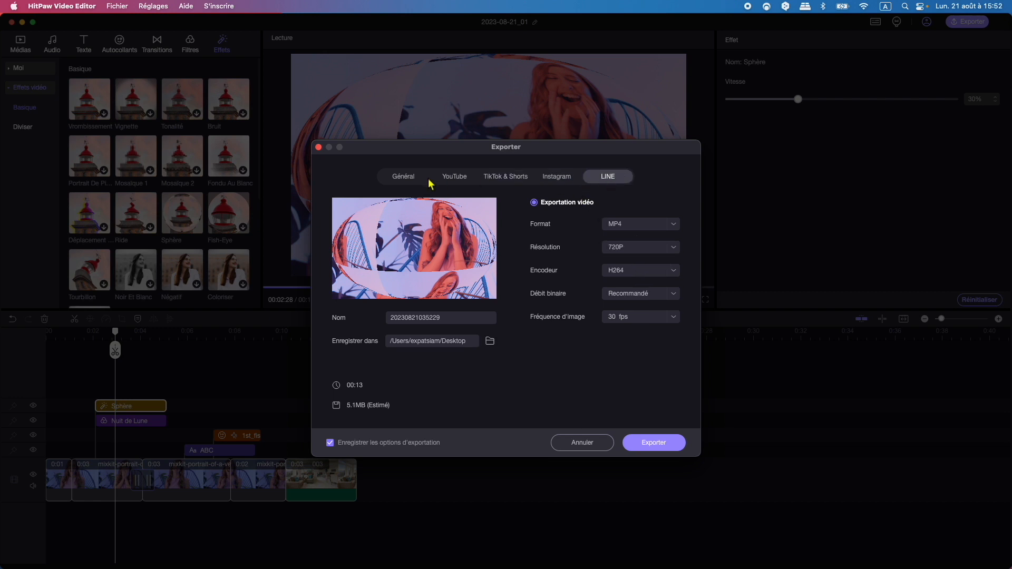
pyautogui.click(409, 179)
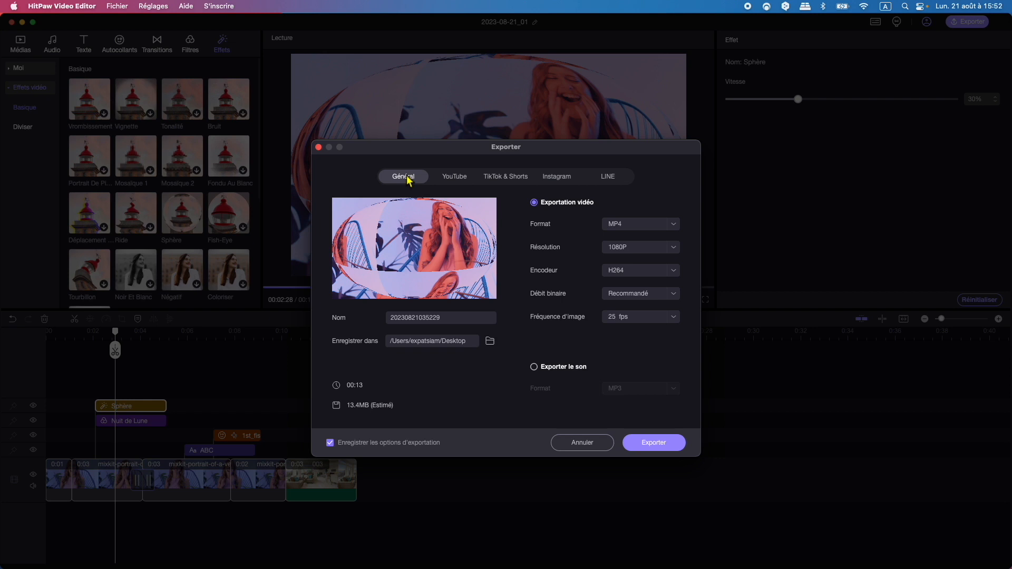
# - Check the available format, resolution and encoder options for the general video export, and set the frame rate to 30 fps
pyautogui.click(650, 227)
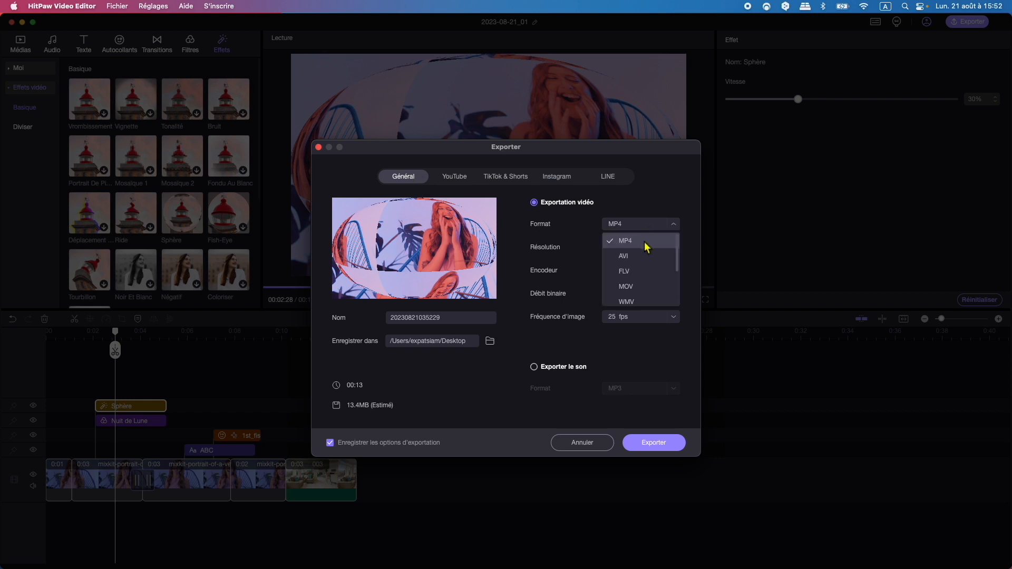
pyautogui.click(578, 255)
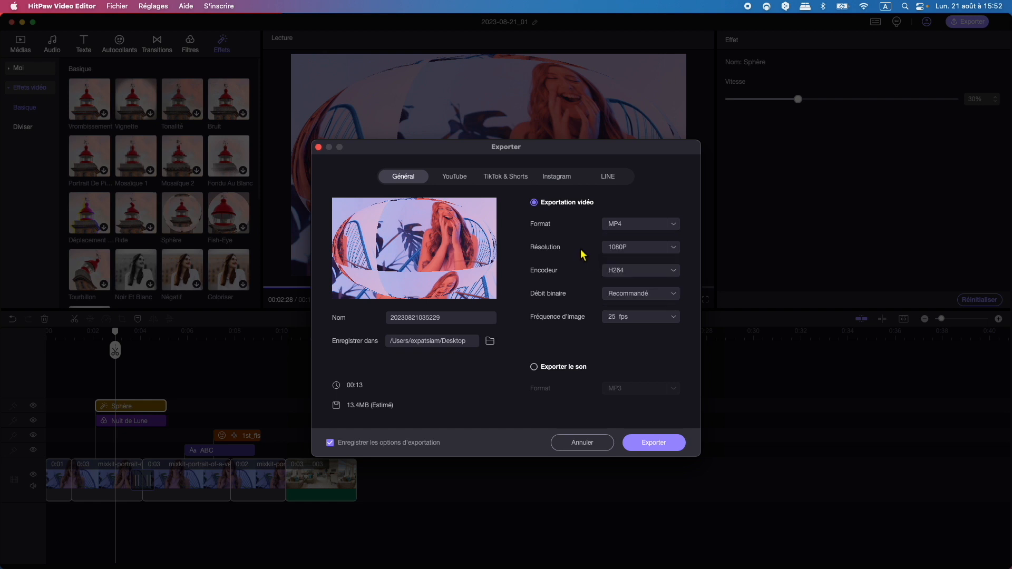
pyautogui.click(634, 251)
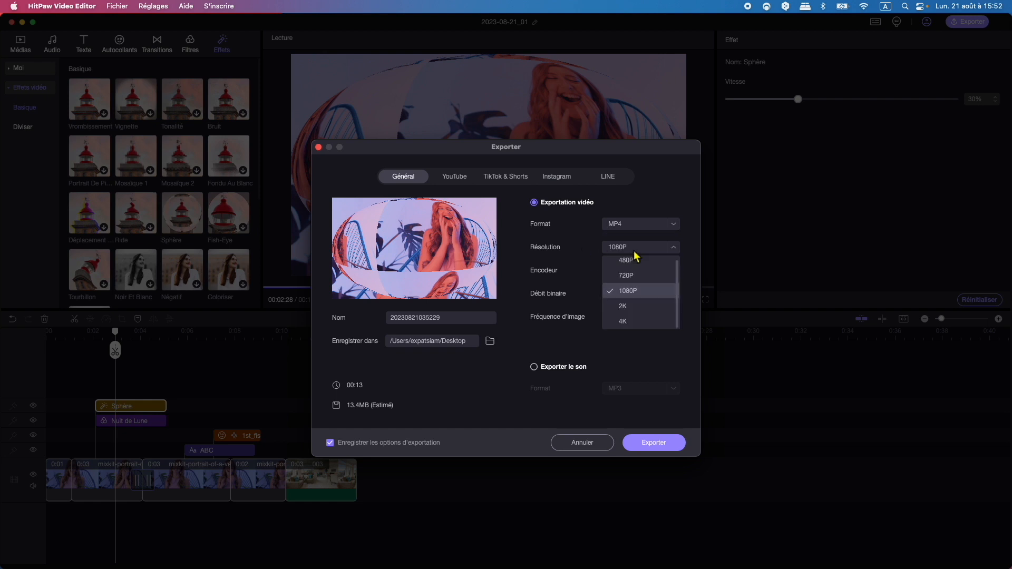
pyautogui.click(564, 274)
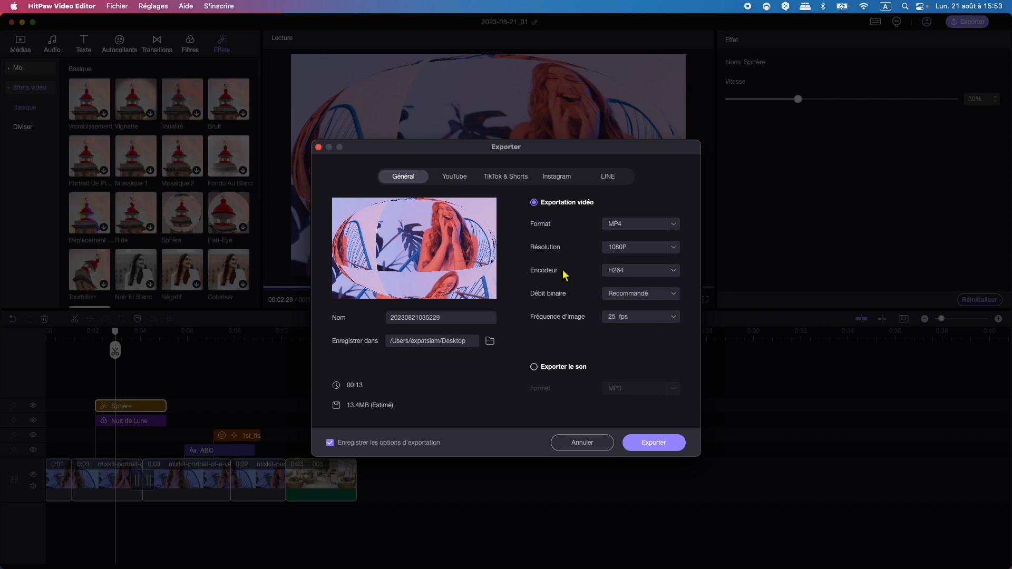
pyautogui.click(621, 273)
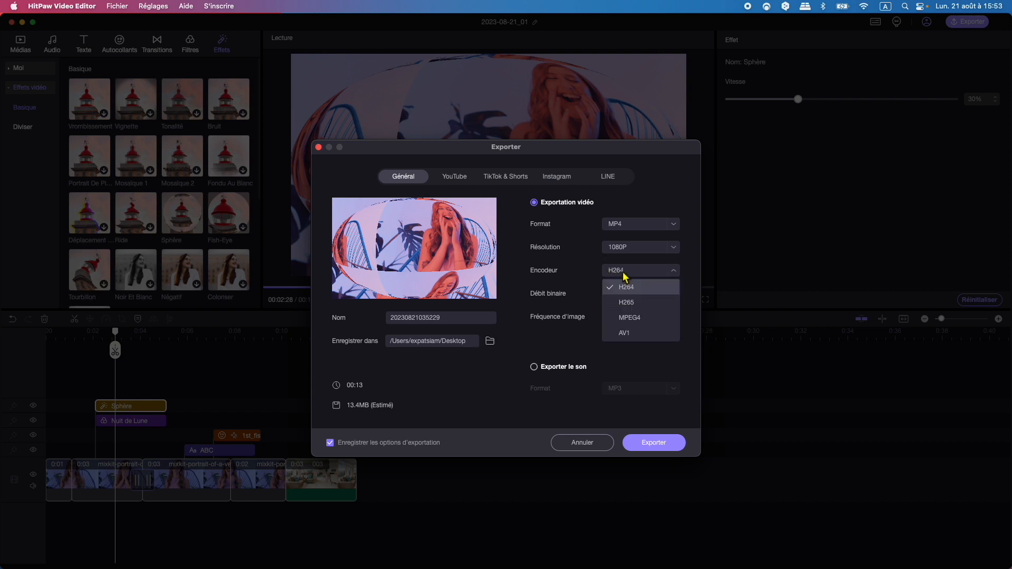
pyautogui.click(590, 295)
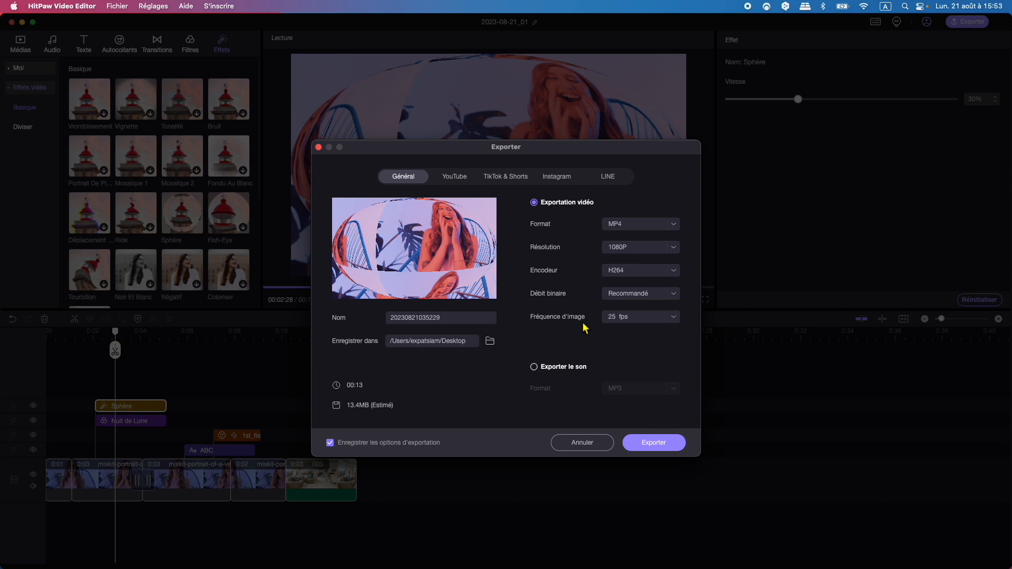
pyautogui.click(632, 320)
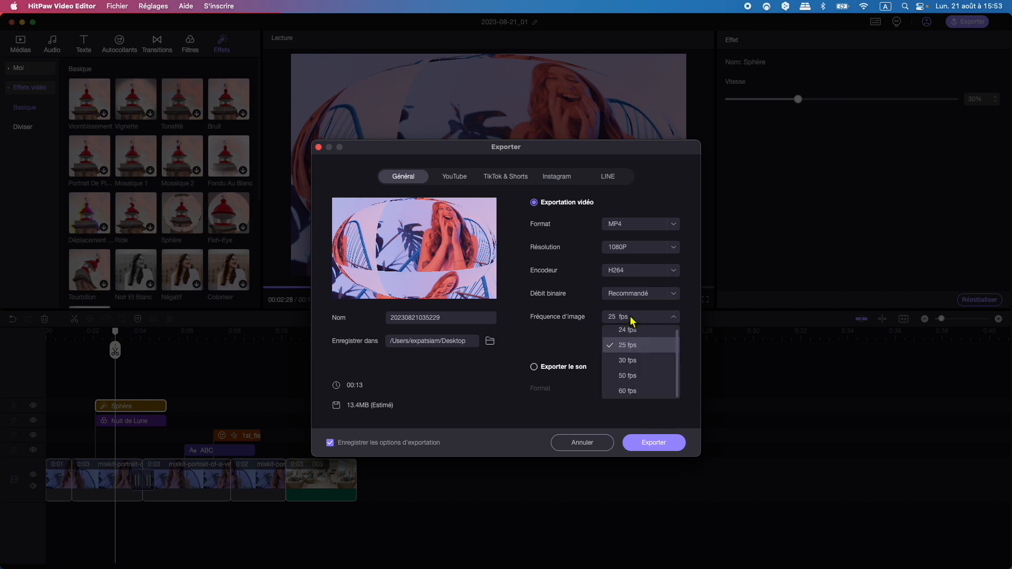
pyautogui.click(633, 365)
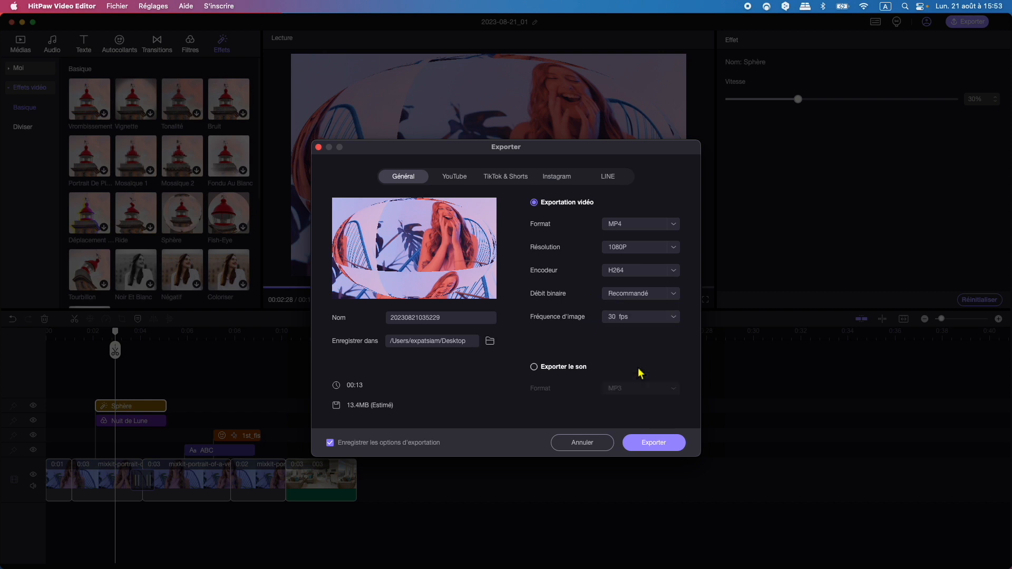